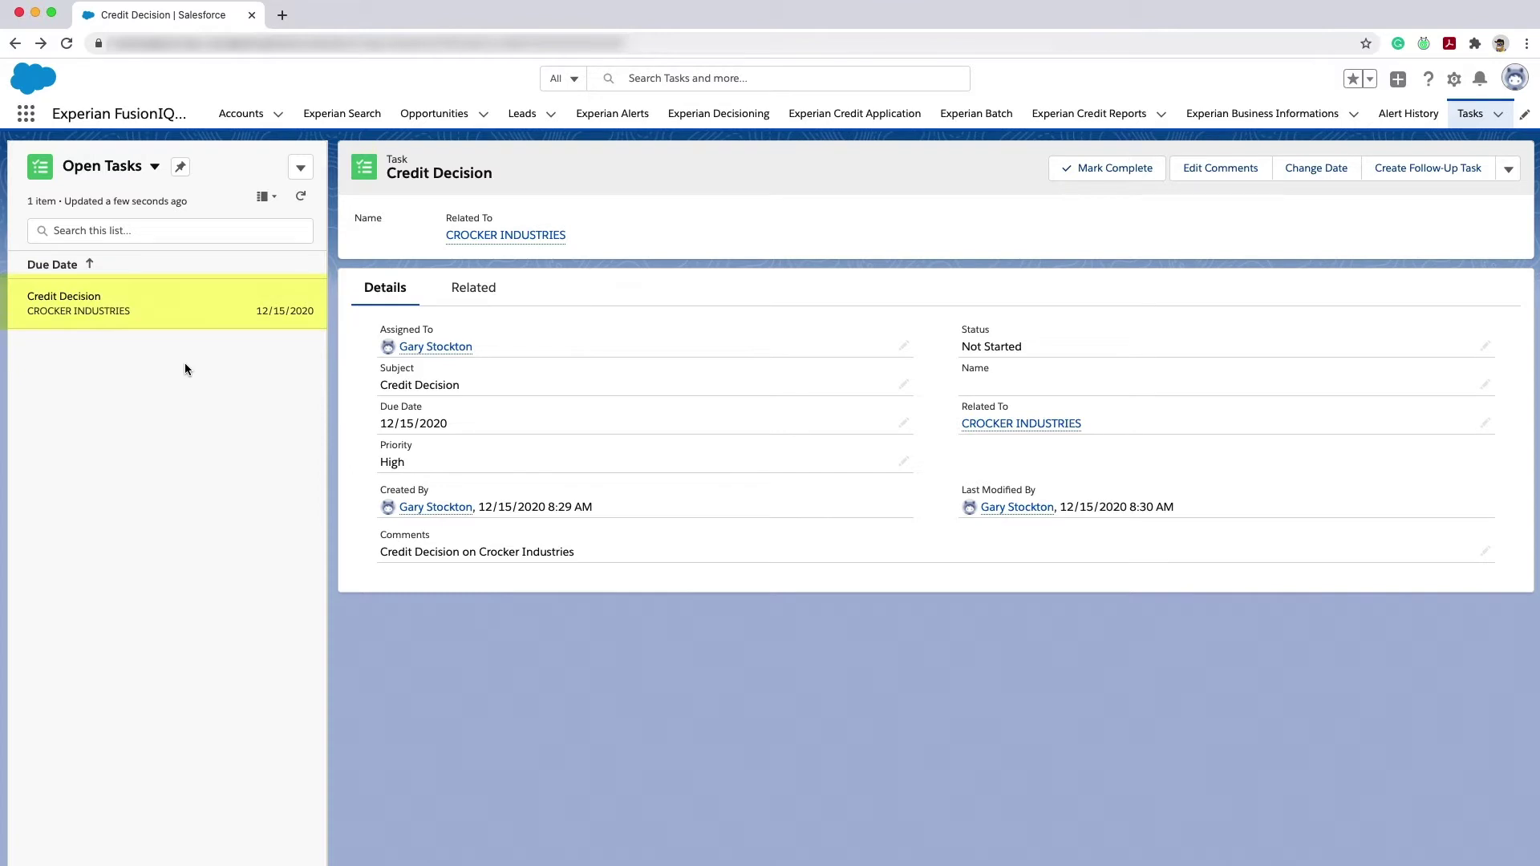
- Look over the Opportunities, Leads and Accounts navigation menus
left_click(485, 118)
left_click(485, 119)
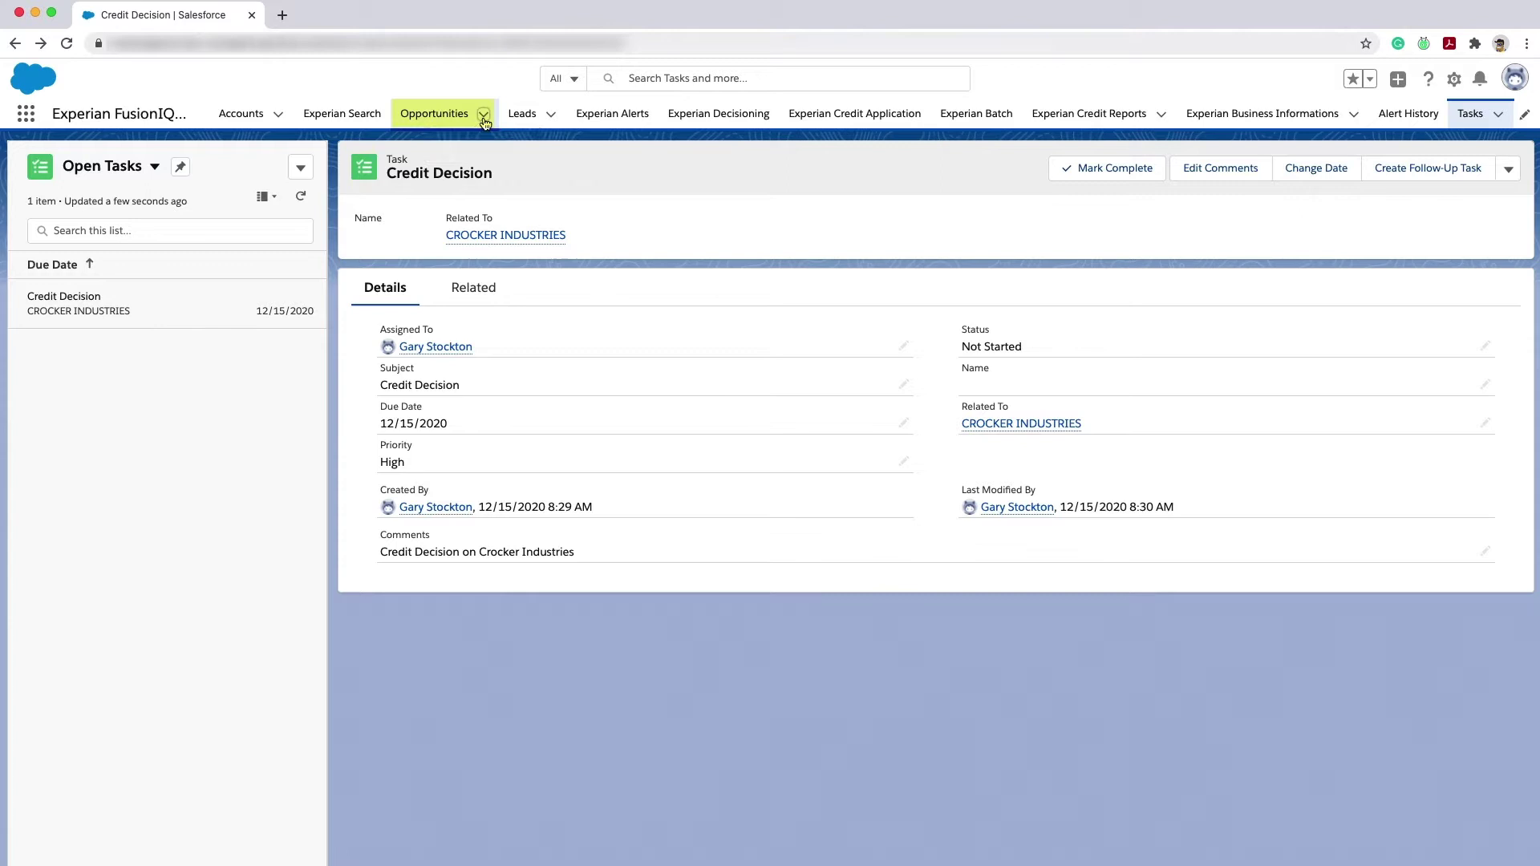
left_click(551, 119)
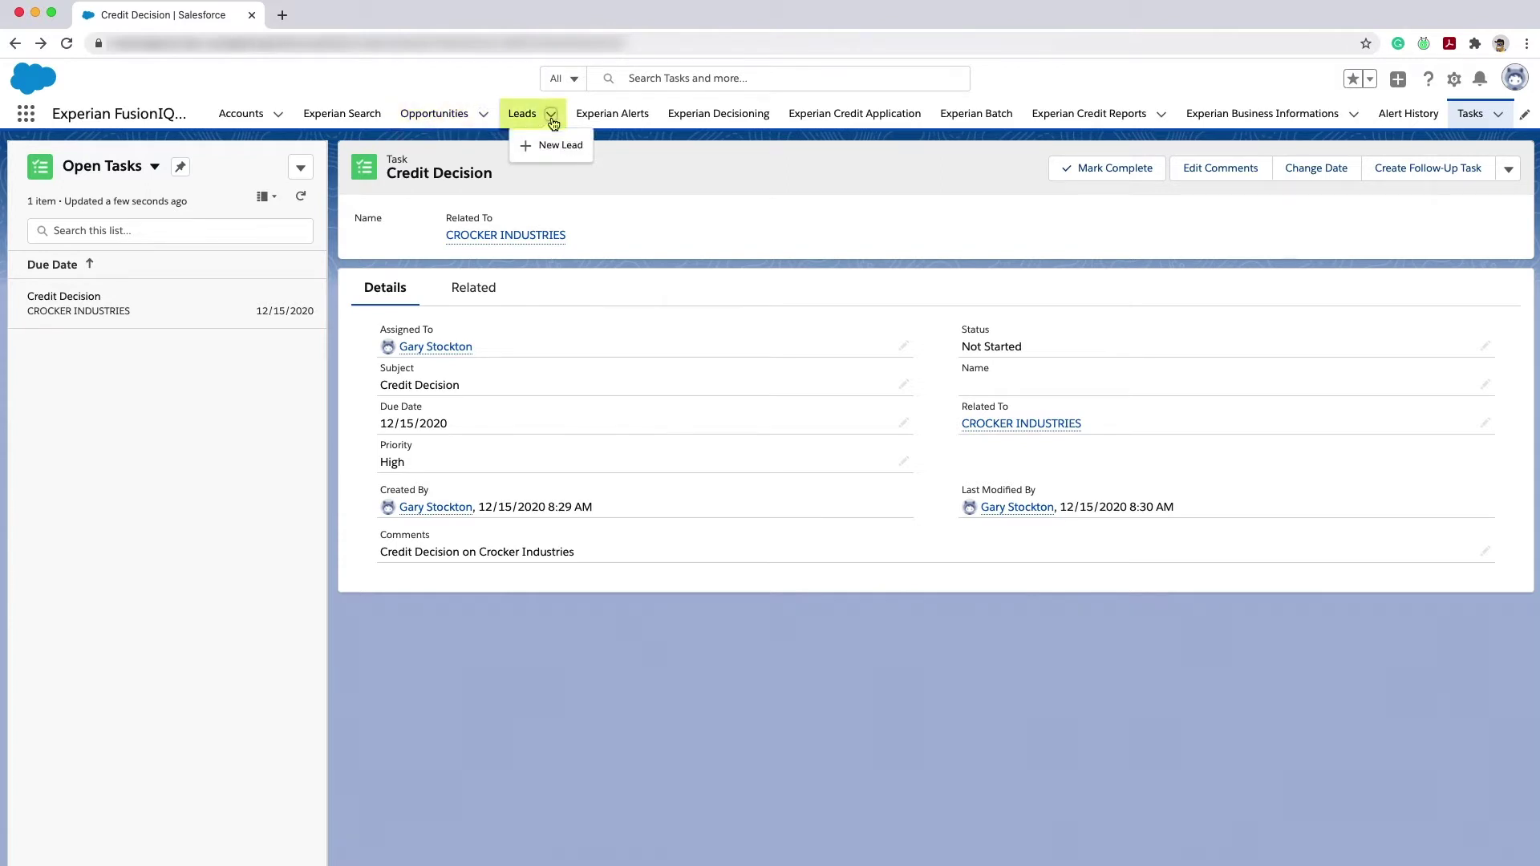
left_click(551, 119)
left_click(277, 119)
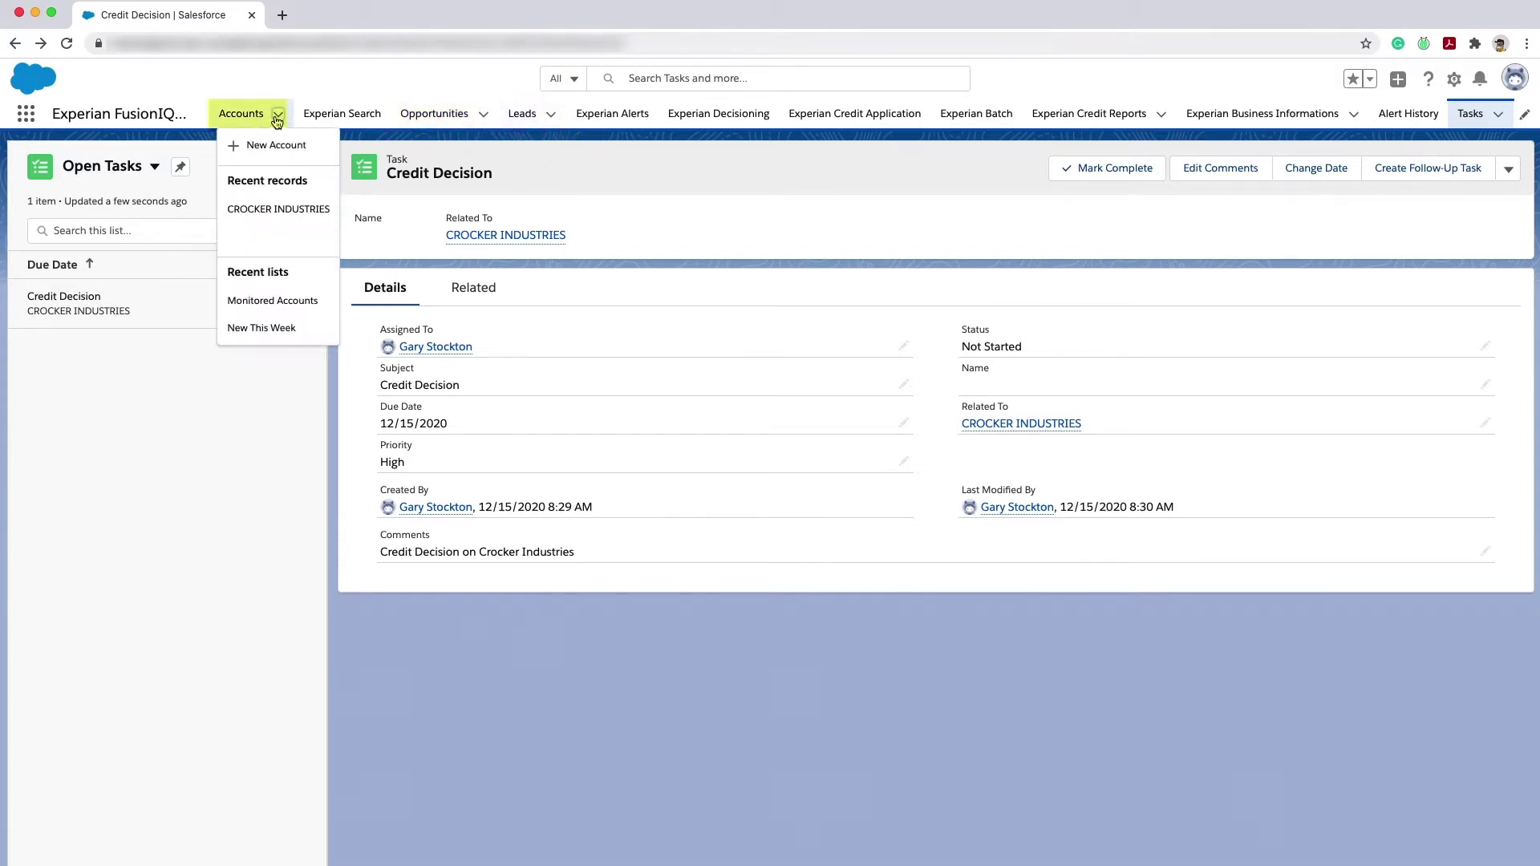
- In Experian Search, search for business name Crocker Industries, city Phoenix, state AZ
left_click(345, 117)
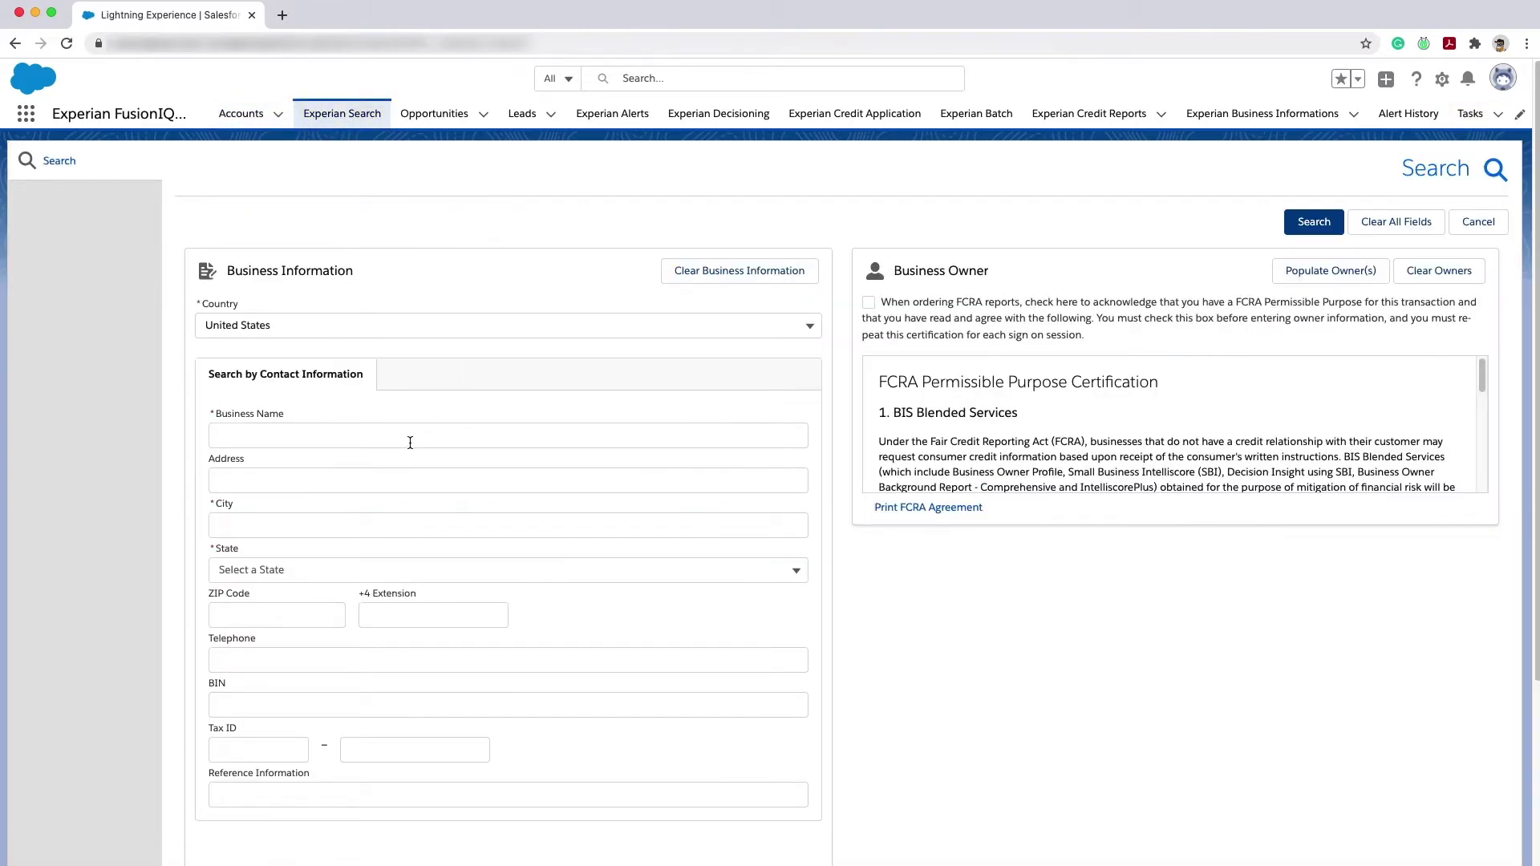
left_click(409, 443)
type("Crocker Industries")
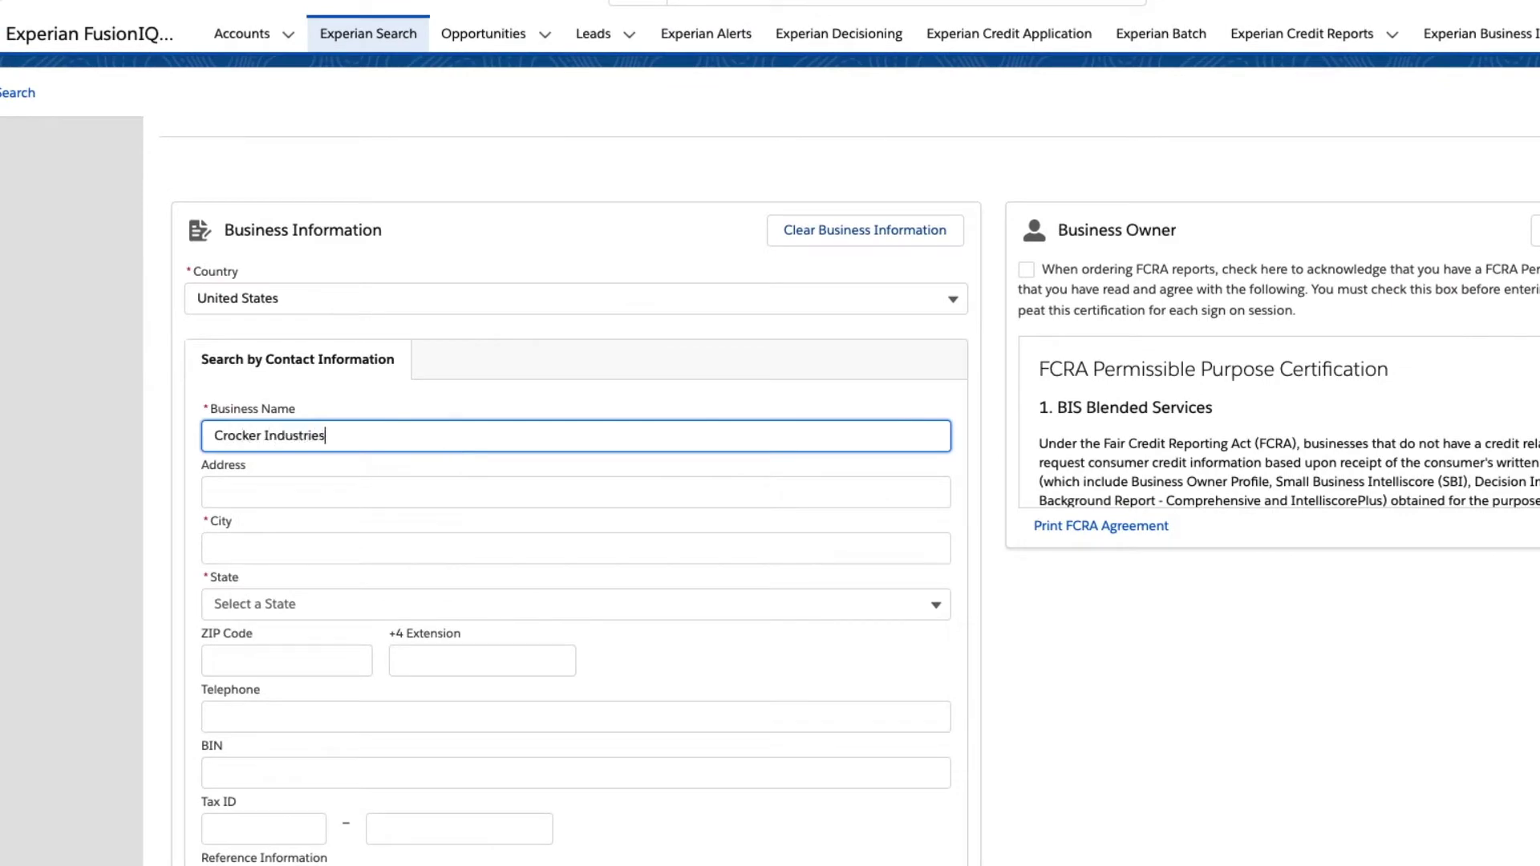
left_click(576, 548)
type("Phoenix")
key("Tab")
type("AZ")
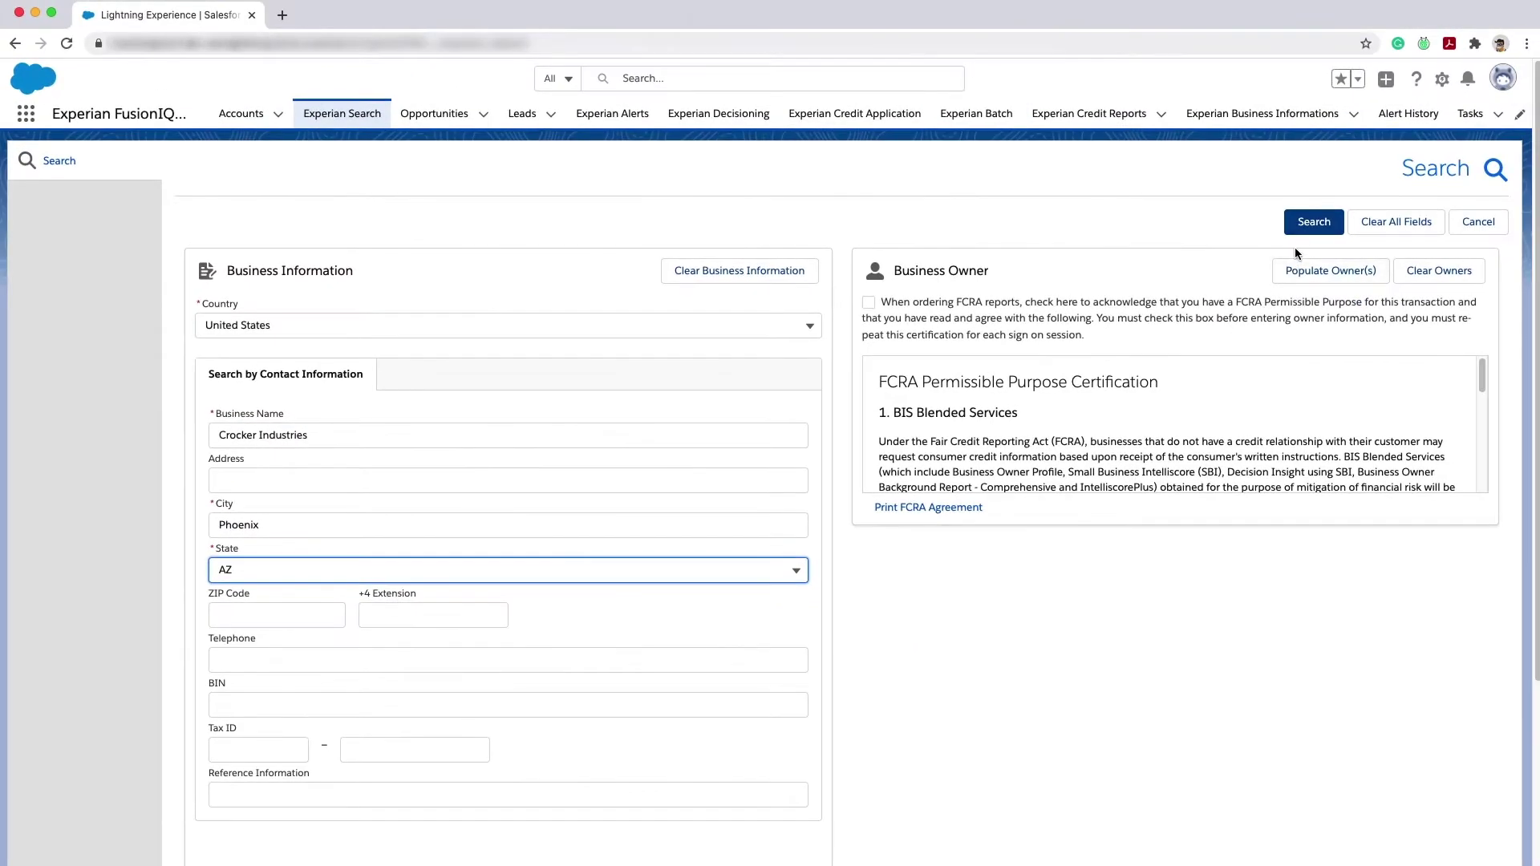
left_click(1309, 230)
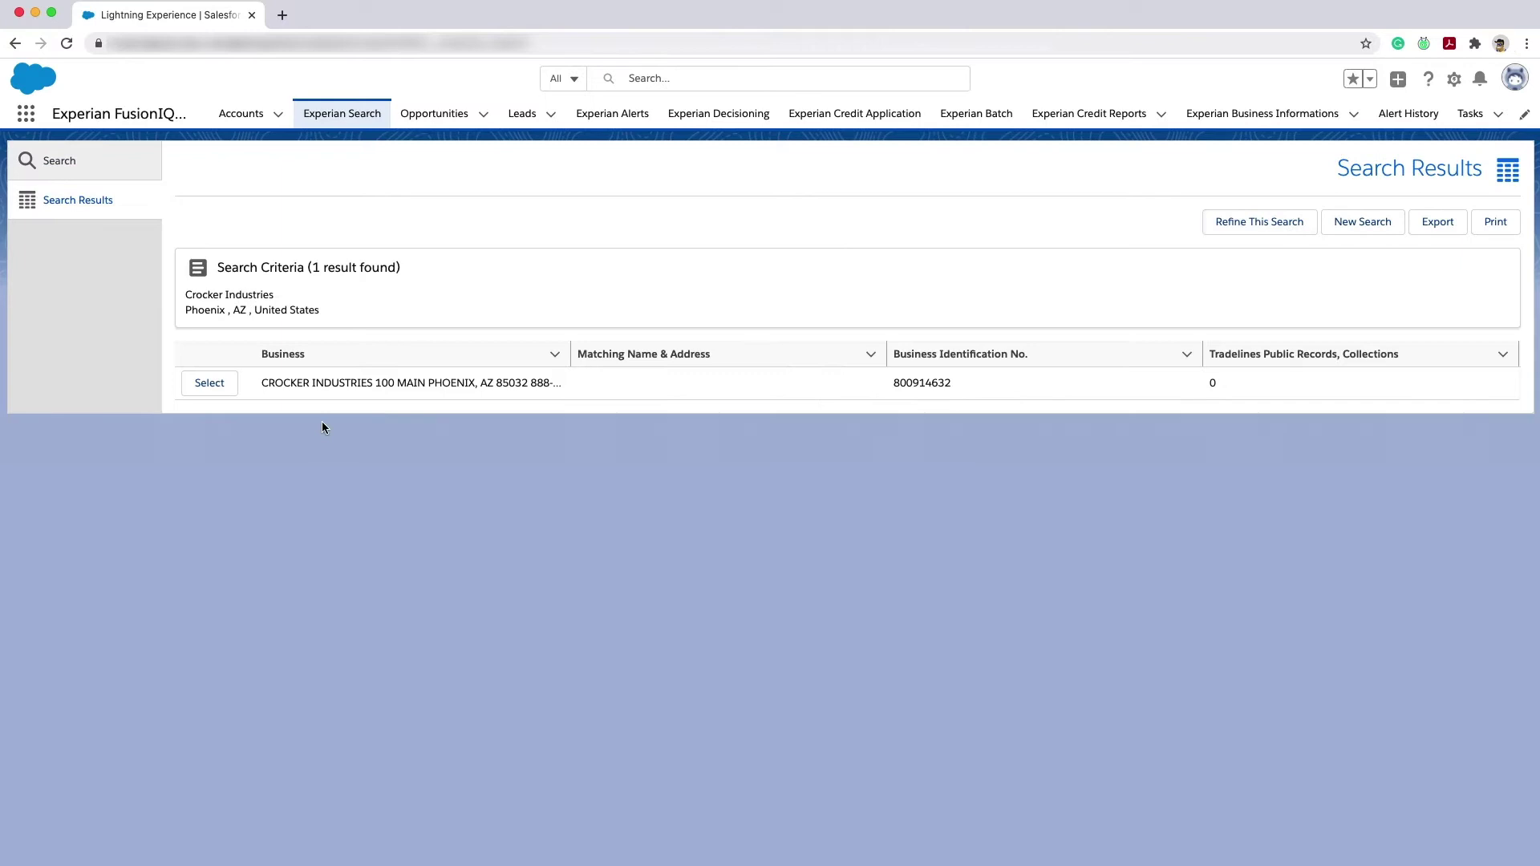
- Select Crocker Industries and view its Premier Profile report scored with INTELLISCORE PLUS V2
left_click(209, 383)
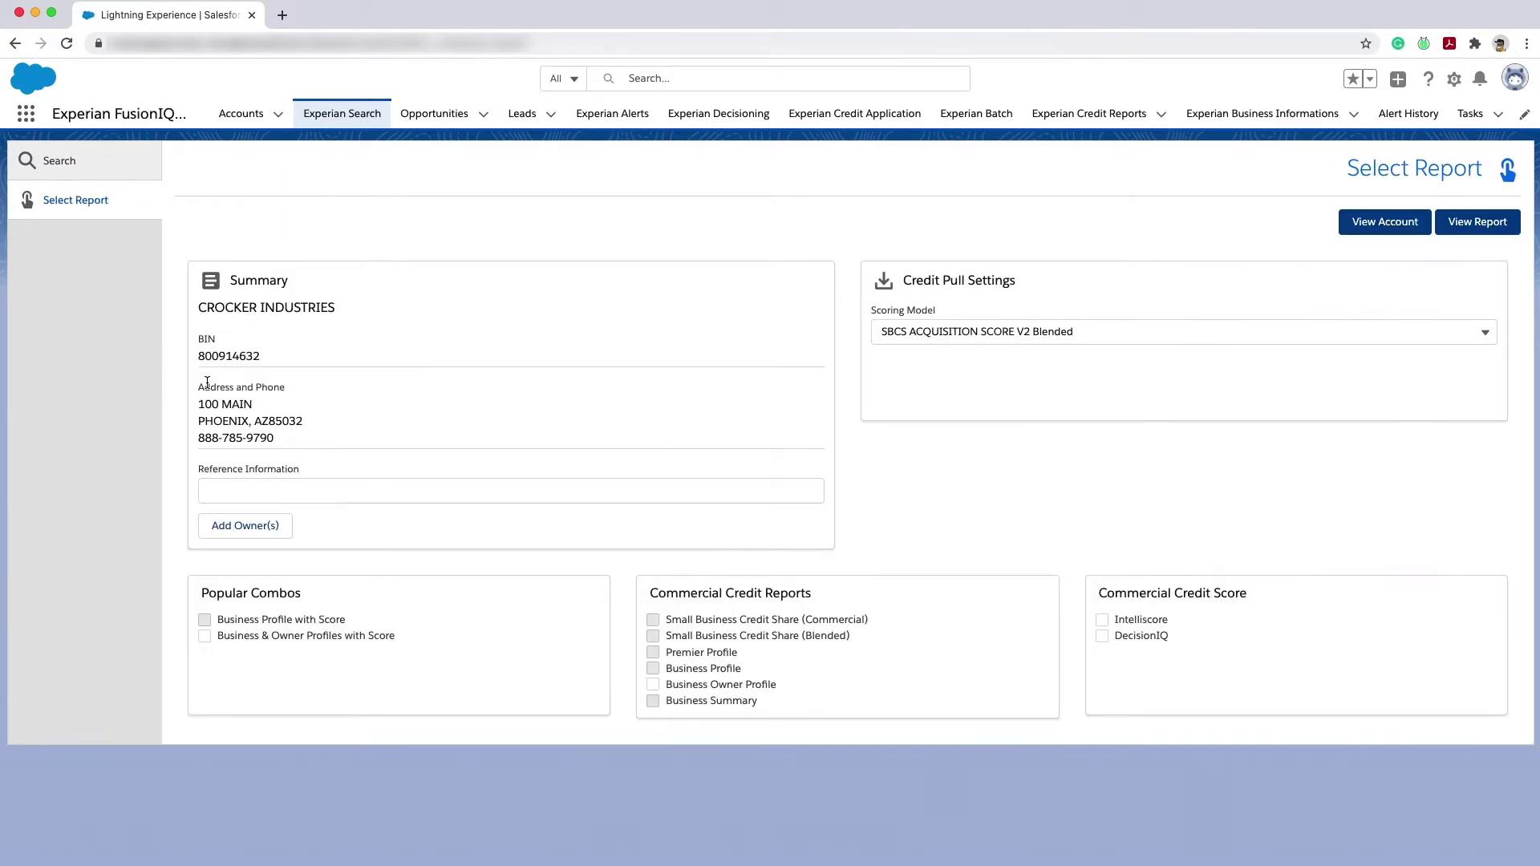
left_click(1081, 332)
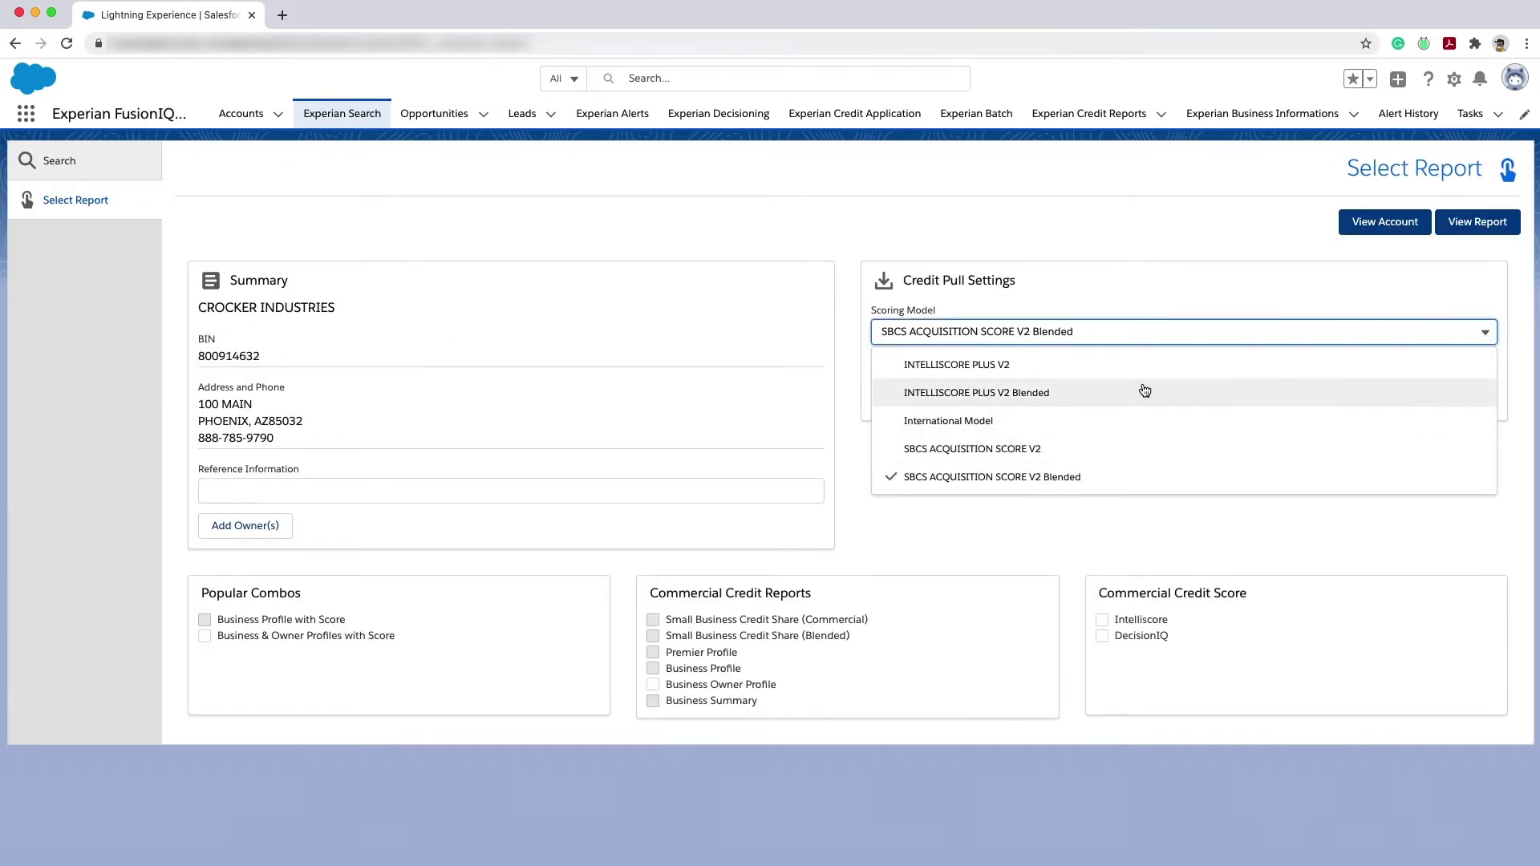
left_click(955, 365)
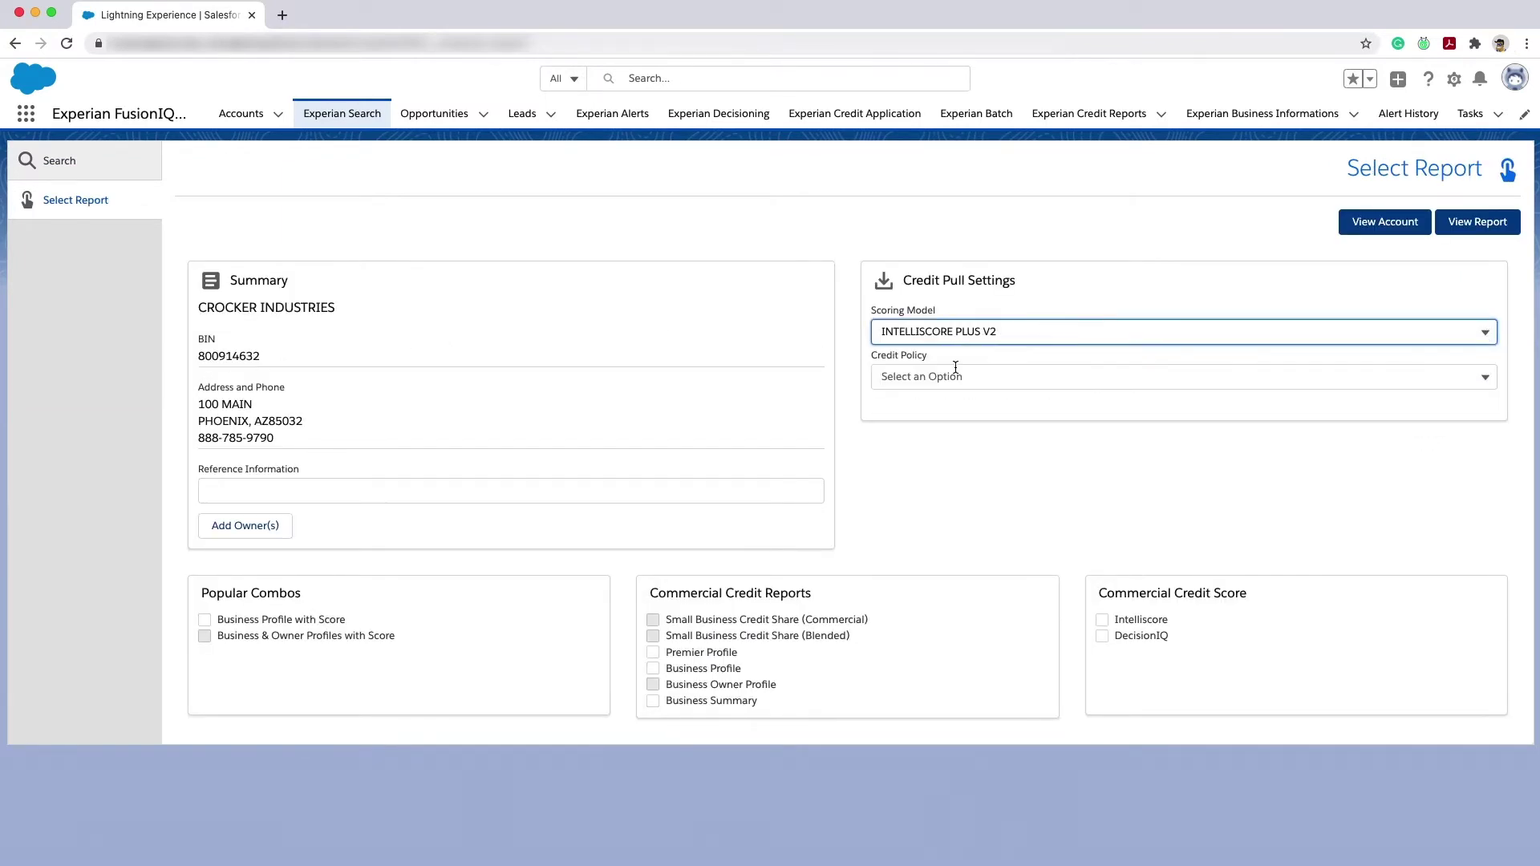
left_click(652, 656)
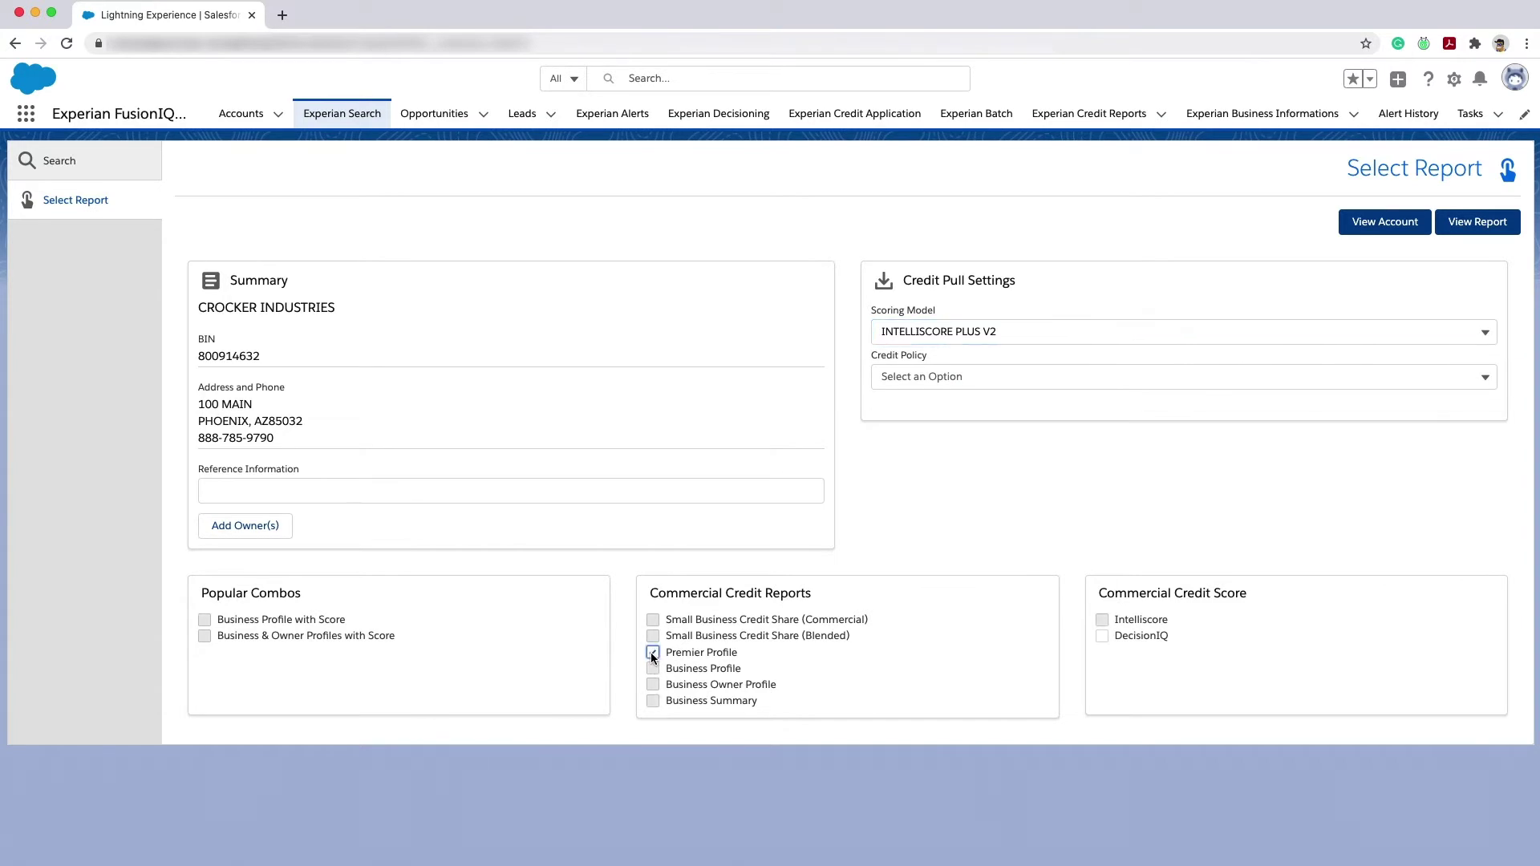
left_click(1479, 227)
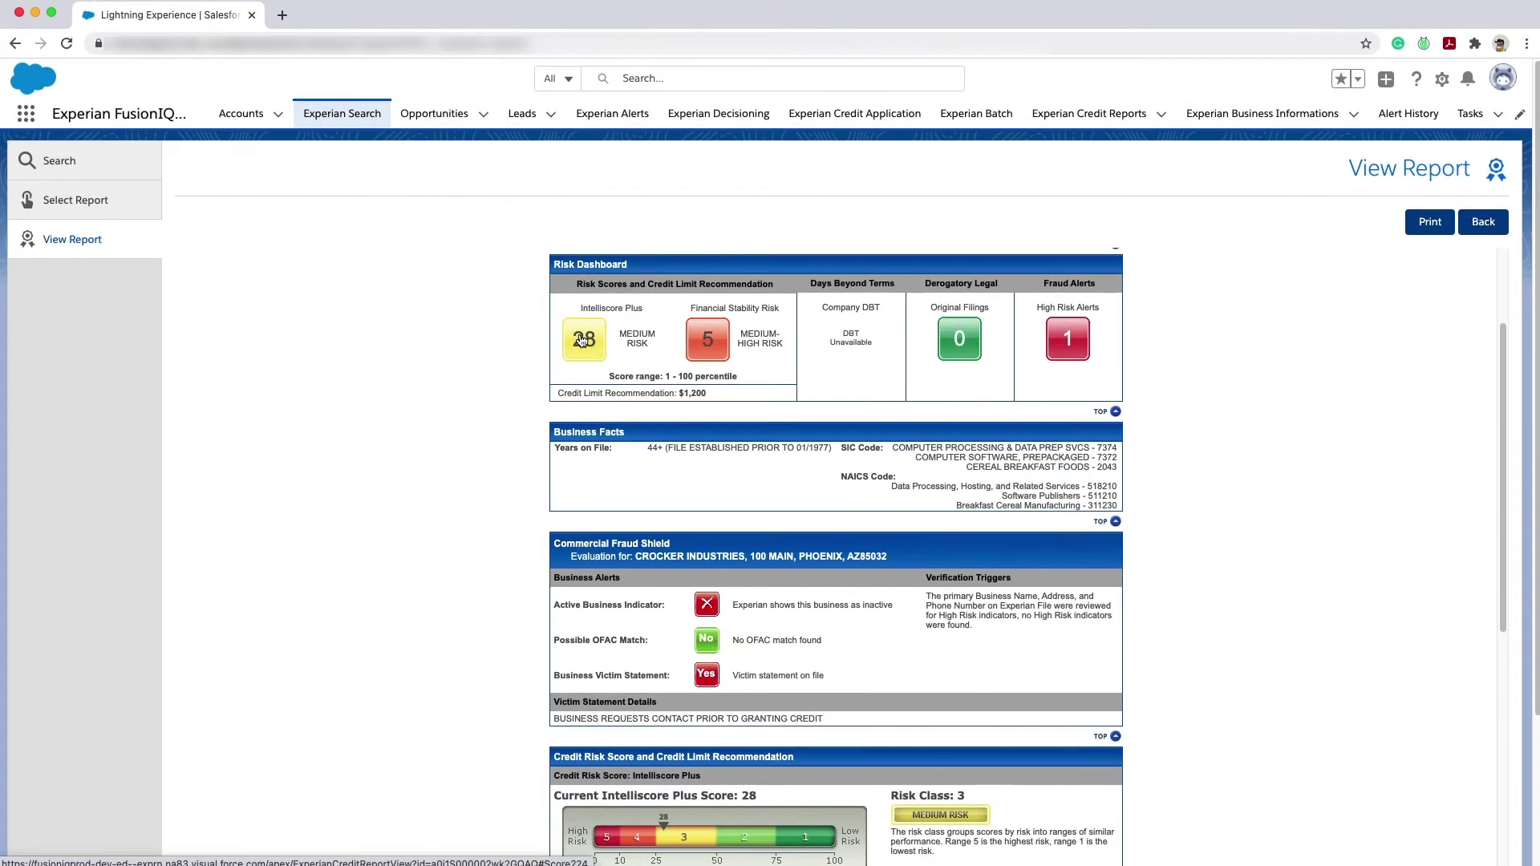
- Jump to the Intelliscore Plus 28 details and scroll the report down to Inquiries
left_click(582, 340)
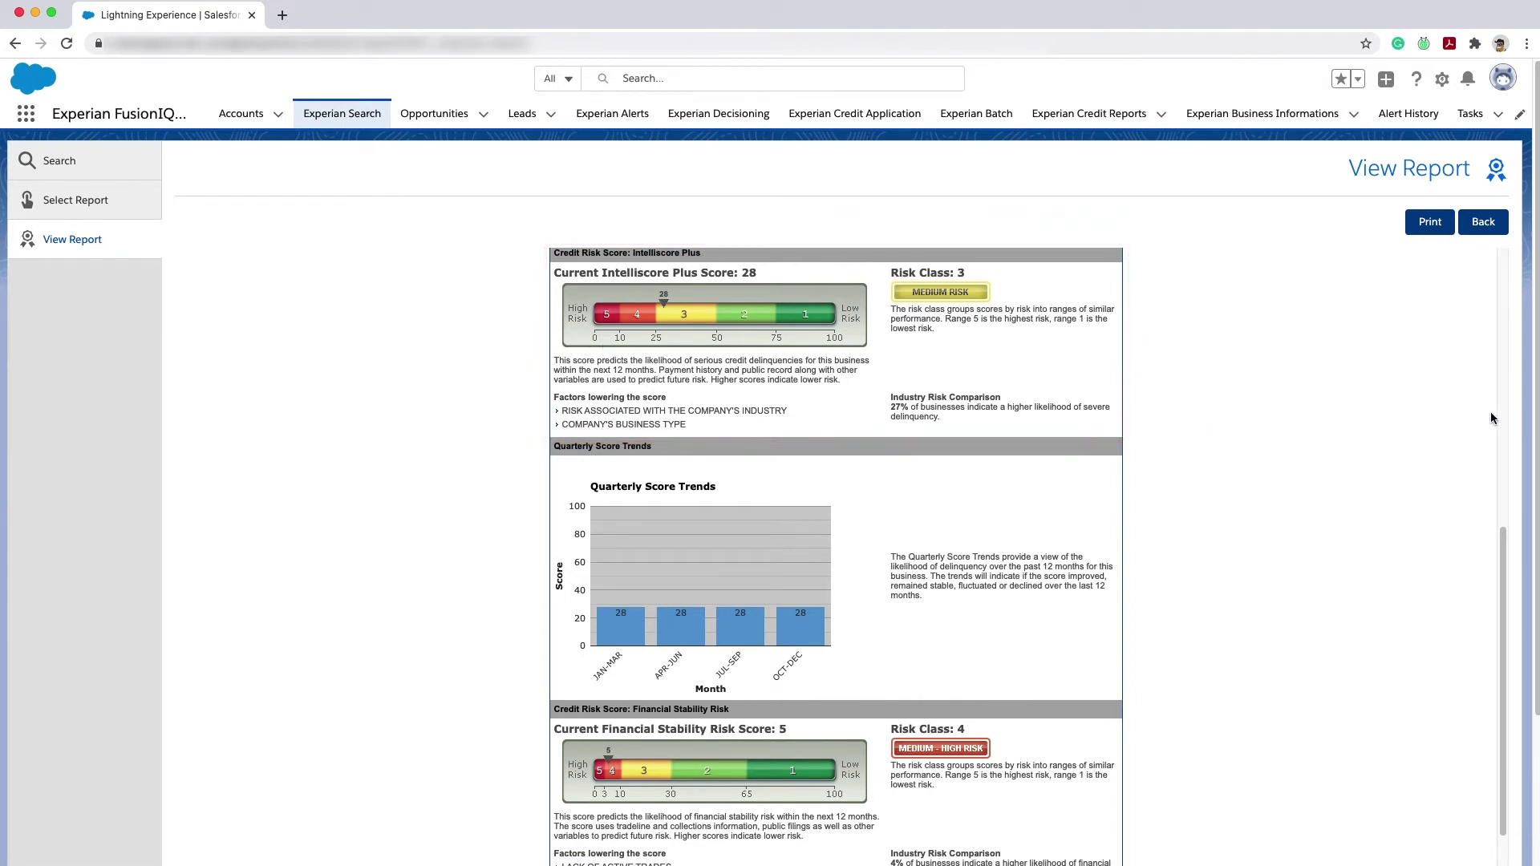
left_click_drag(1499, 533, 1528, 672)
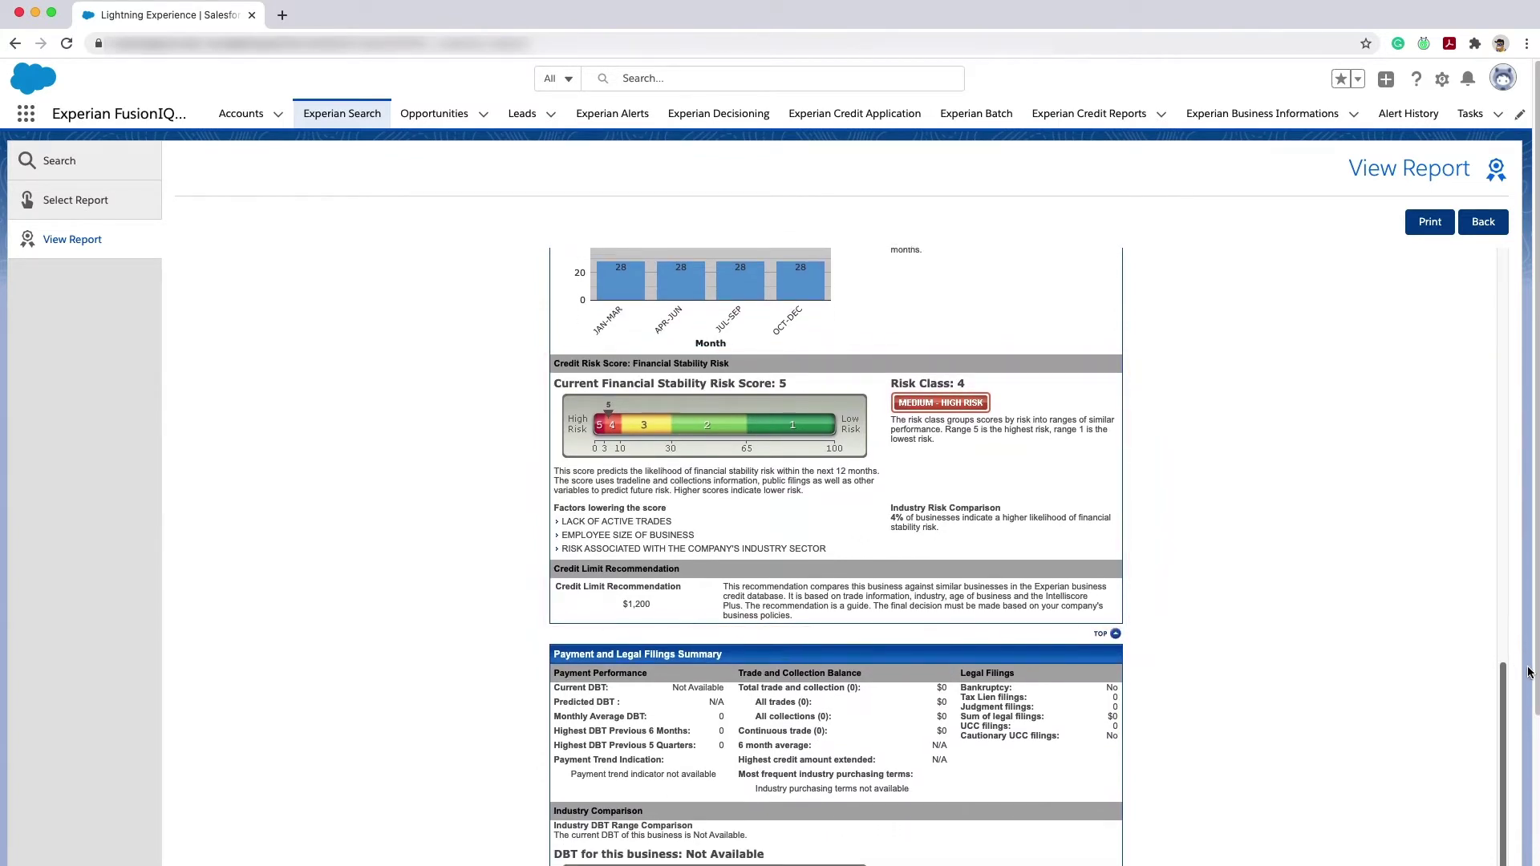
left_click_drag(1528, 671, 1535, 706)
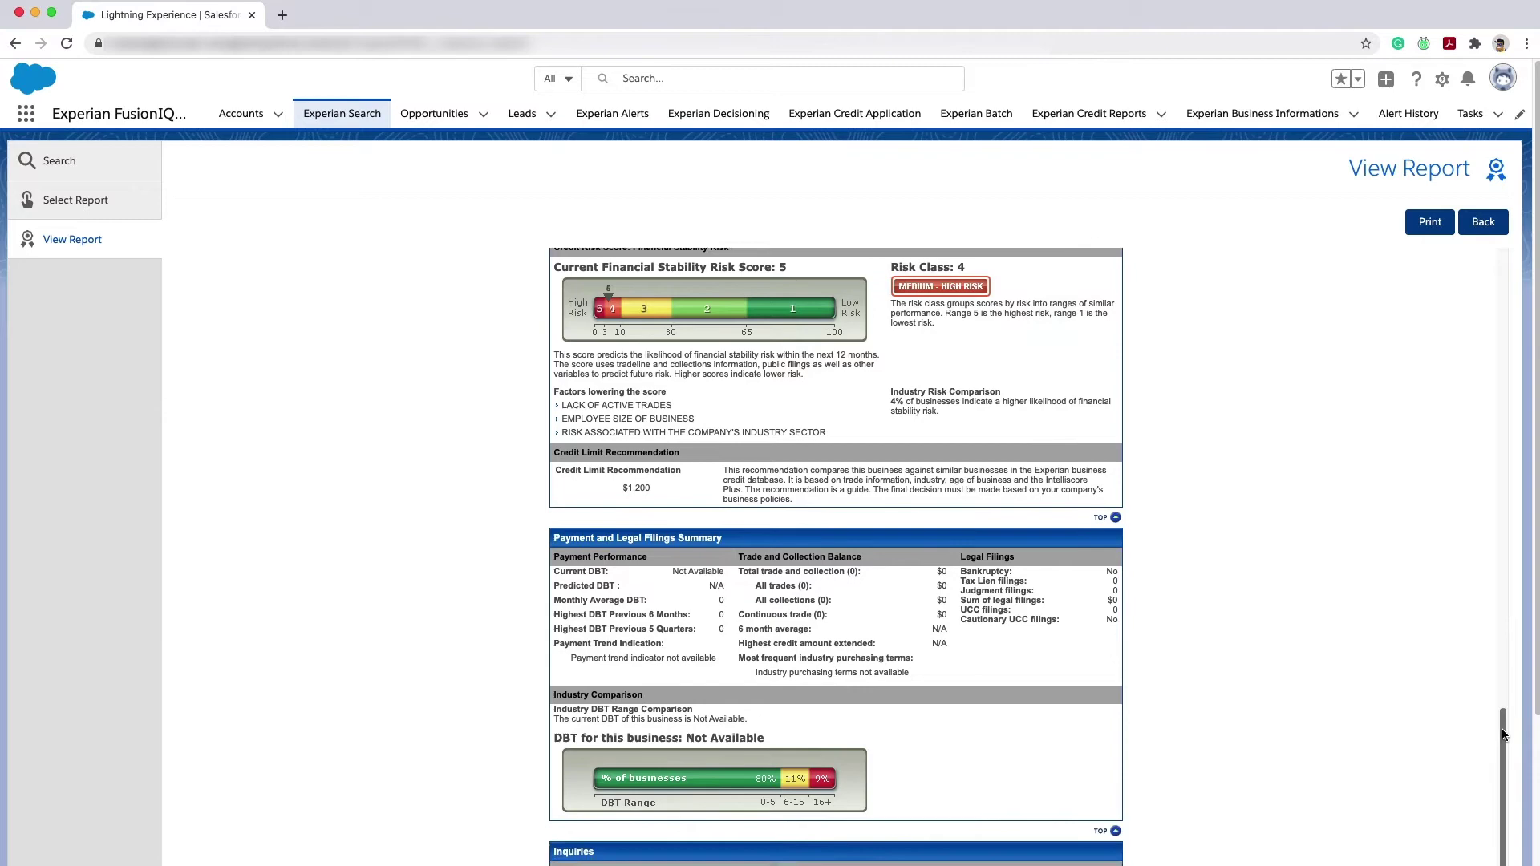
scroll(1507, 754, "down", 1)
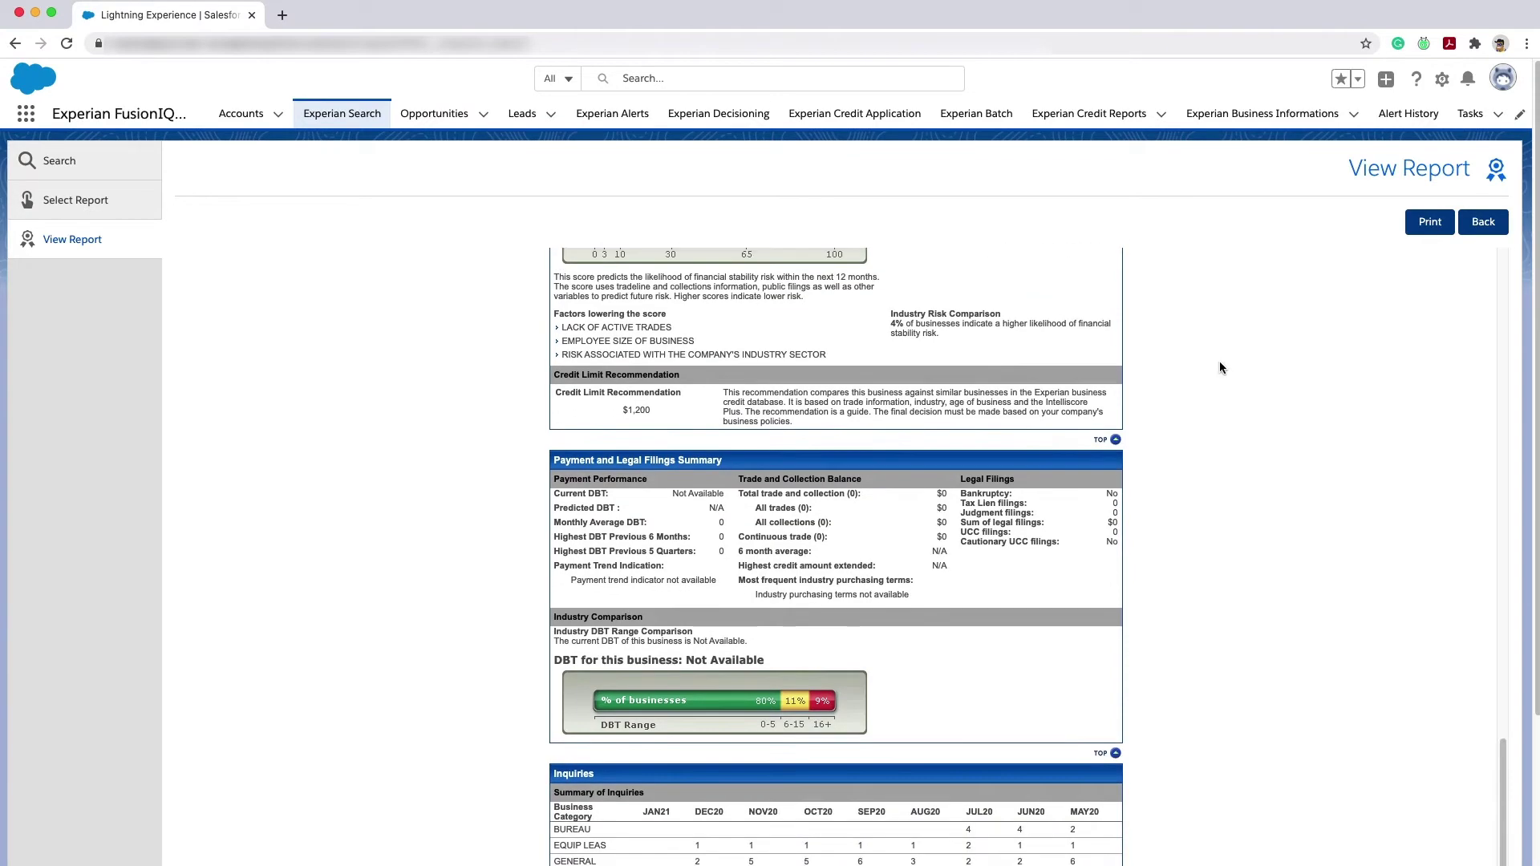
- Return to the Crocker Industries account and scroll to Experian Credit Reports and Decisioning
left_click(1483, 222)
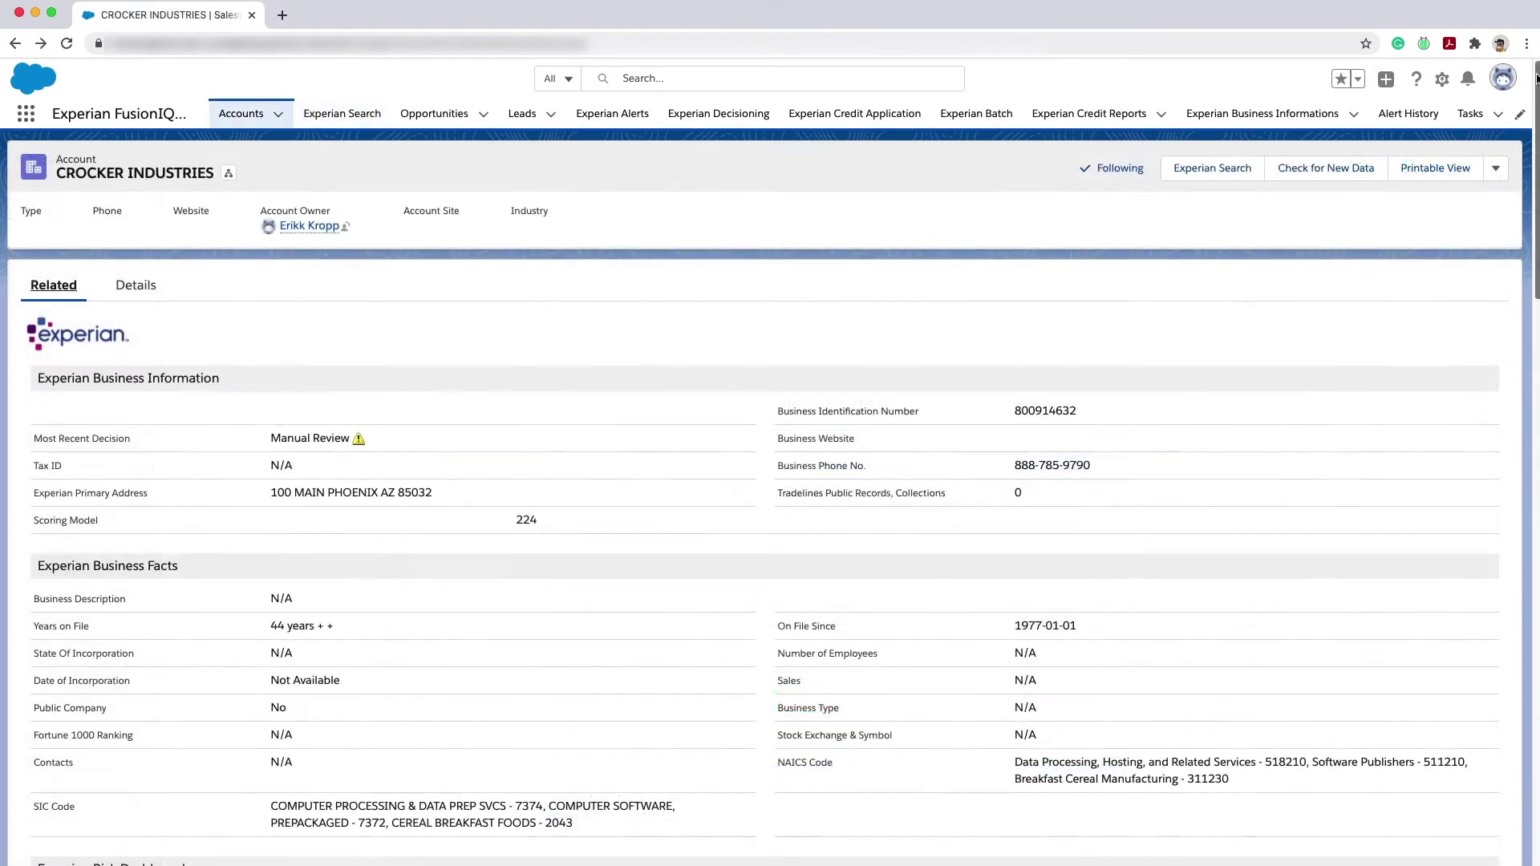
scroll(1536, 78, "down", 2)
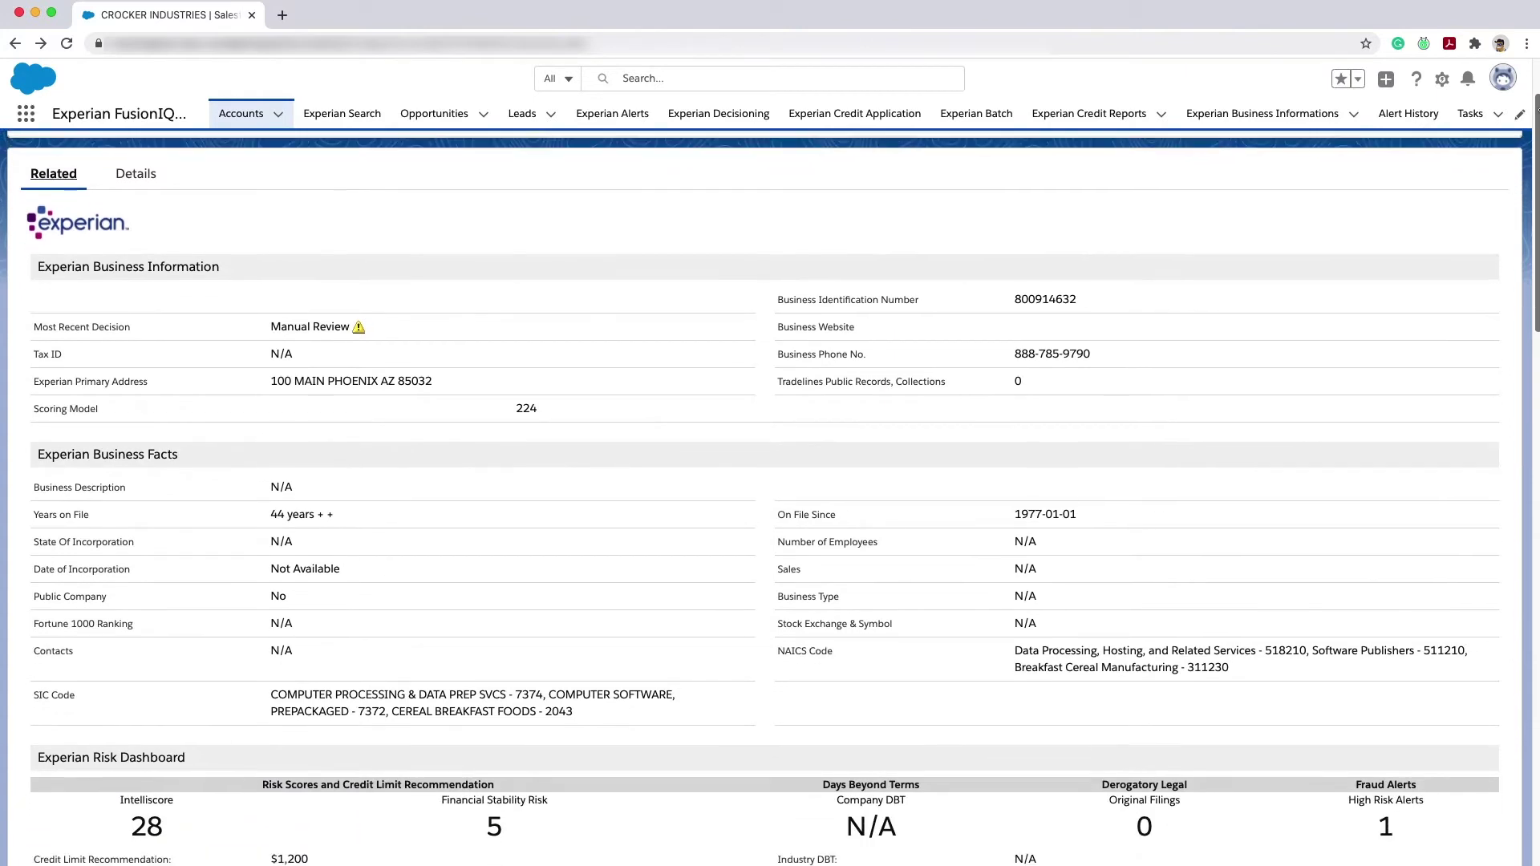
scroll(770, 497, "down", 3)
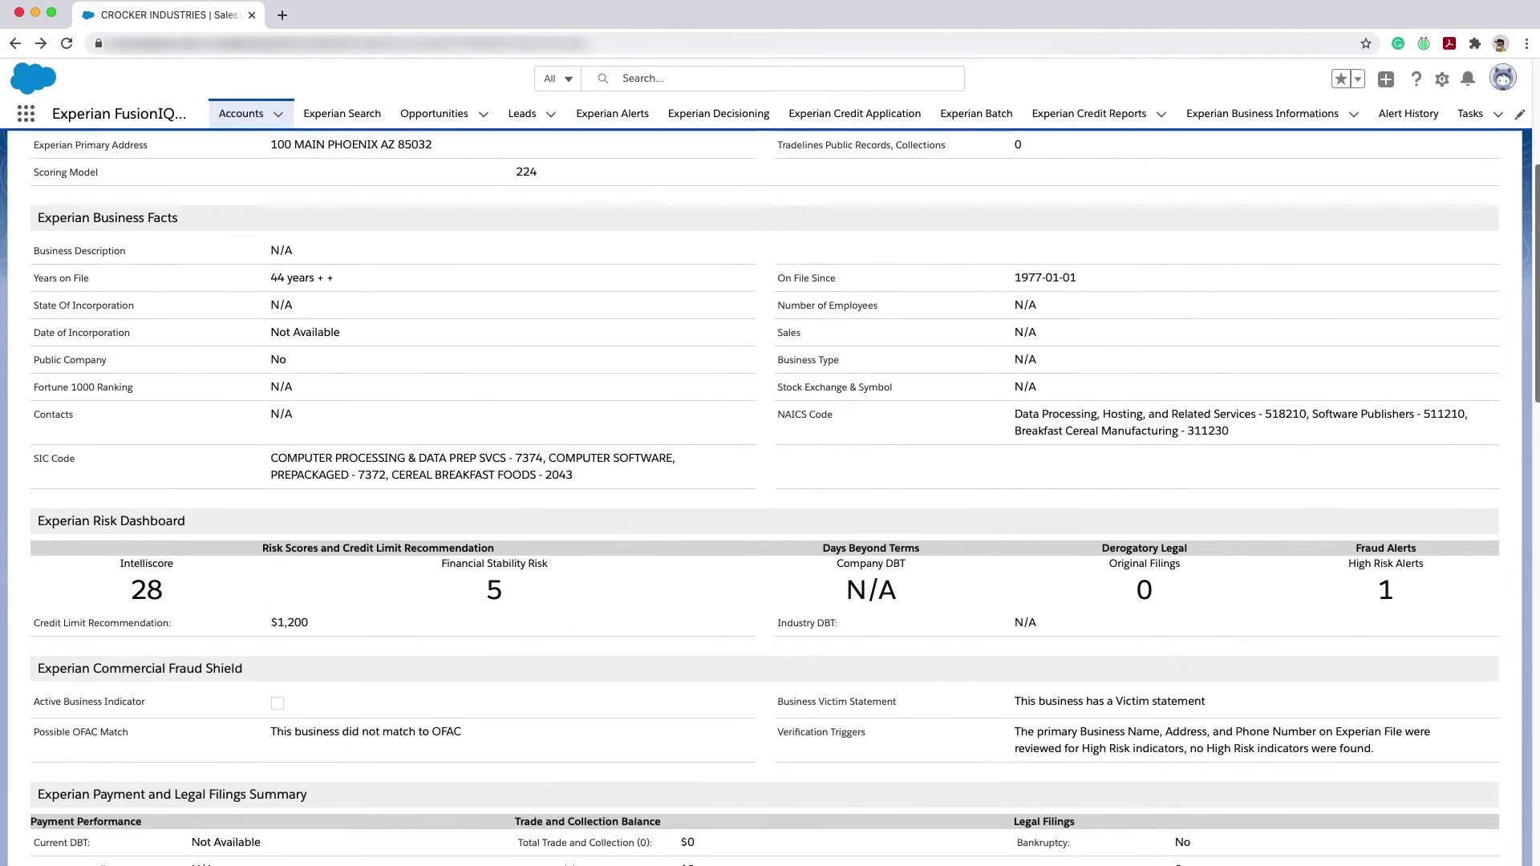
scroll(770, 497, "down", 3)
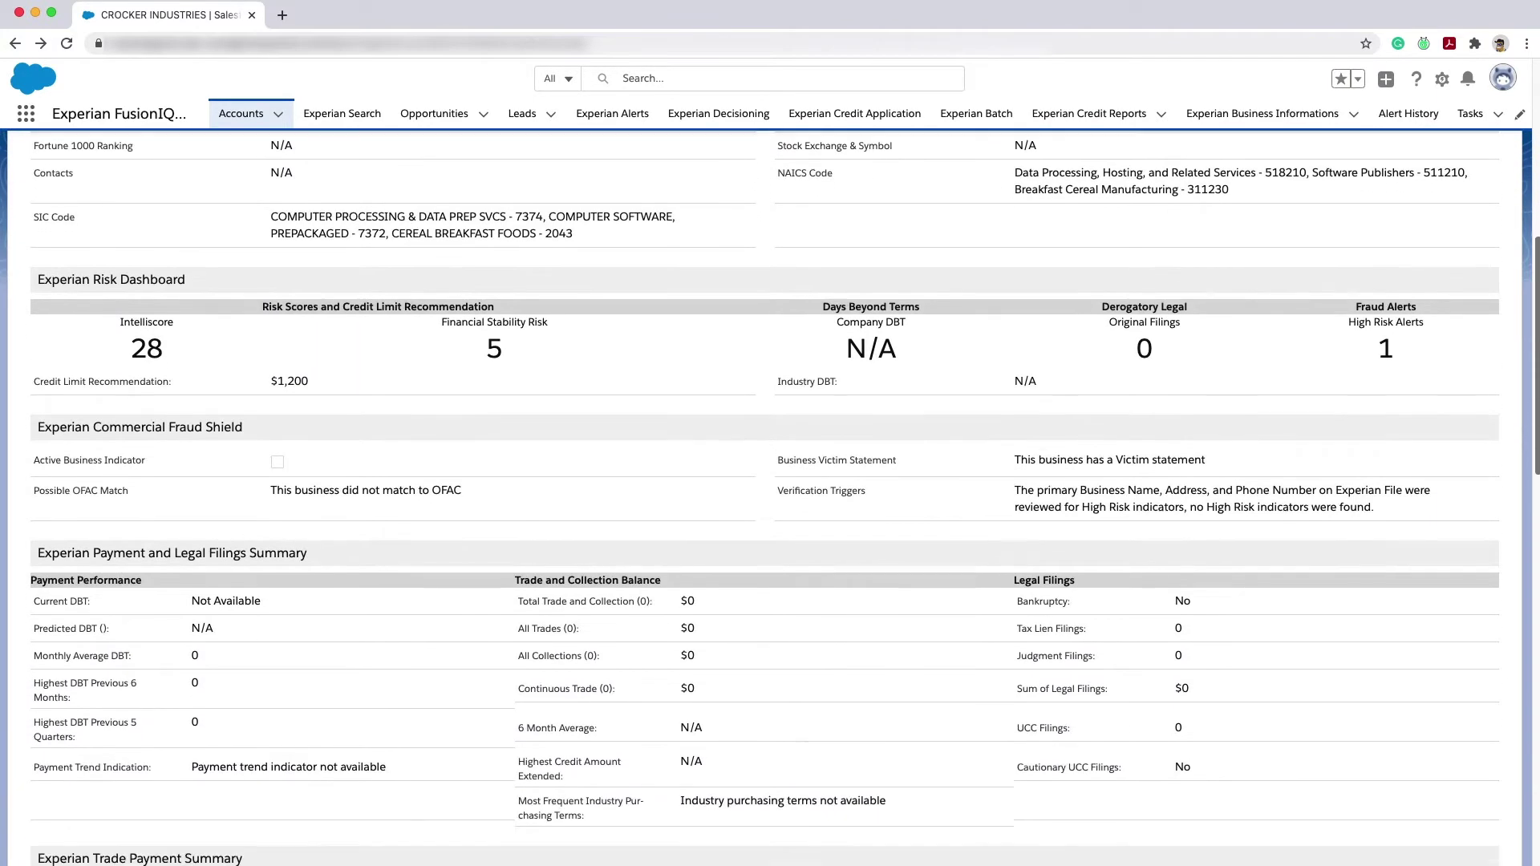
scroll(770, 497, "down", 3)
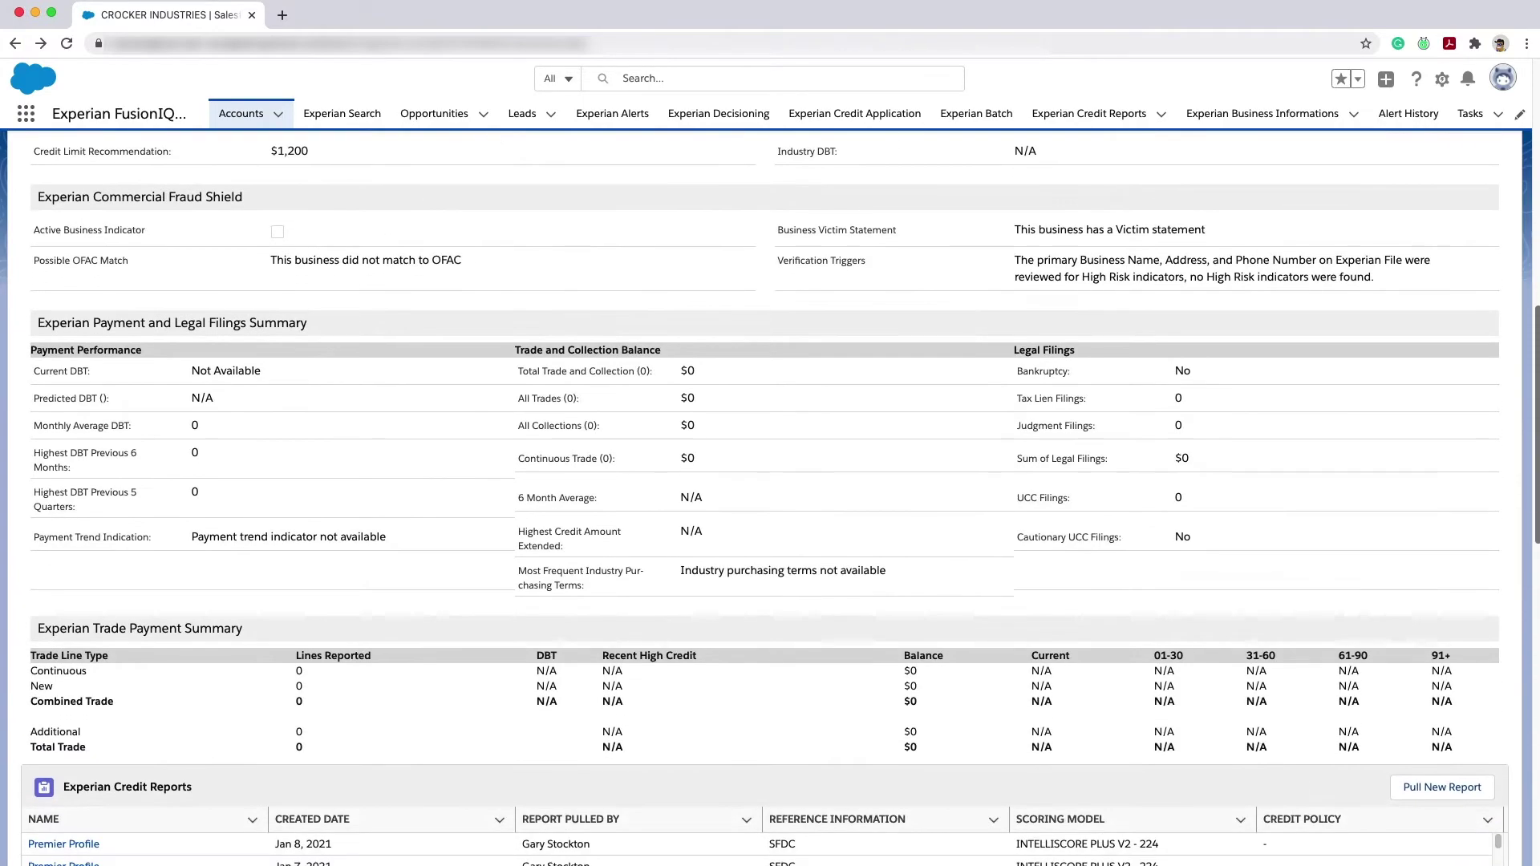
scroll(770, 498, "down", 3)
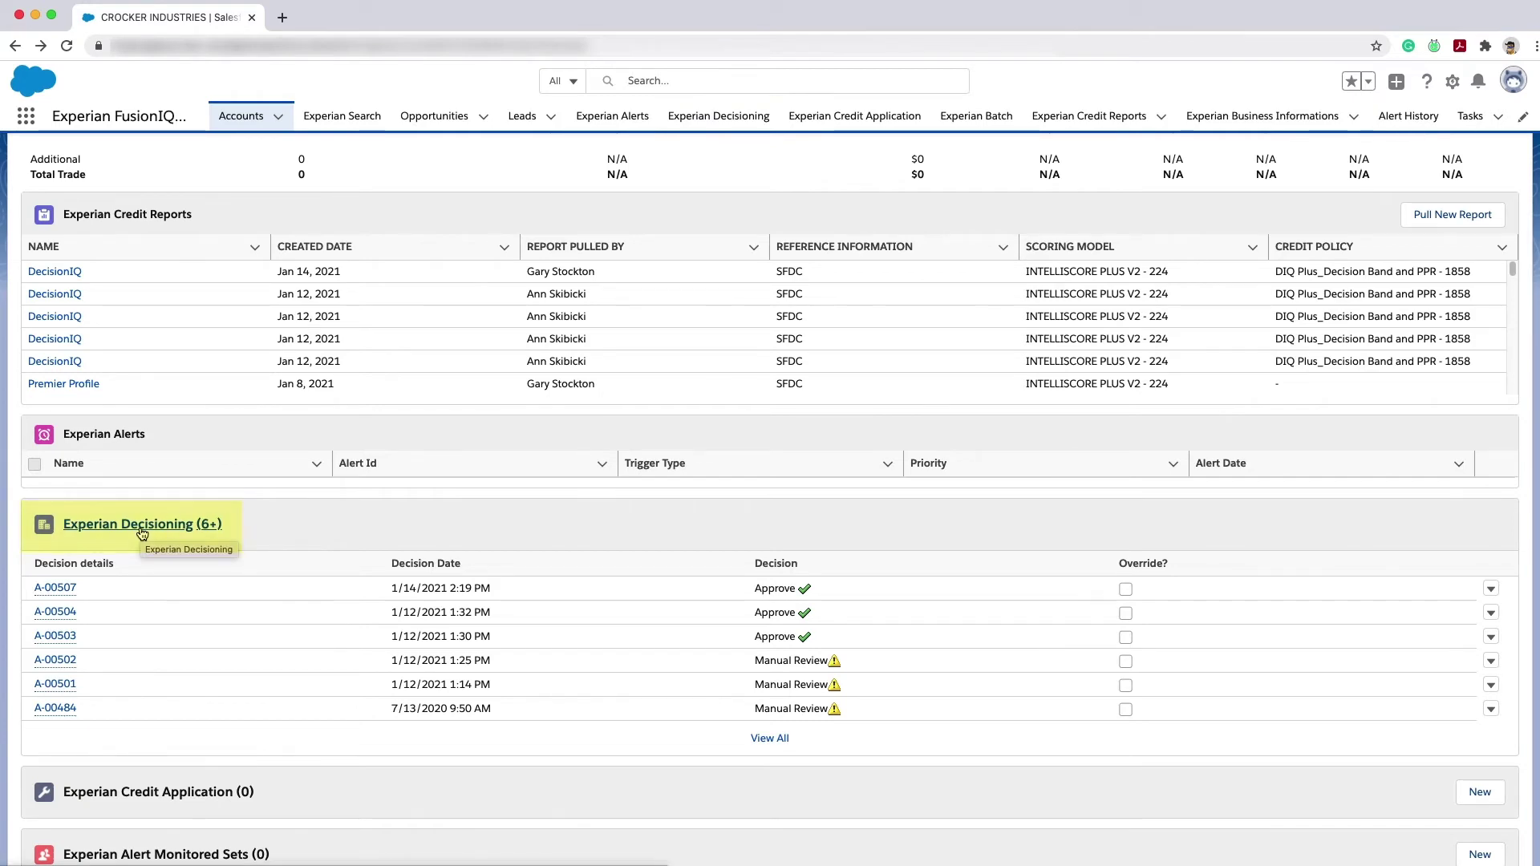
- Pull a new DecisionIQ report using INTELLISCORE PLUS V2 and the DIQ Plus_Decision Band and PPR policy
left_click(1421, 217)
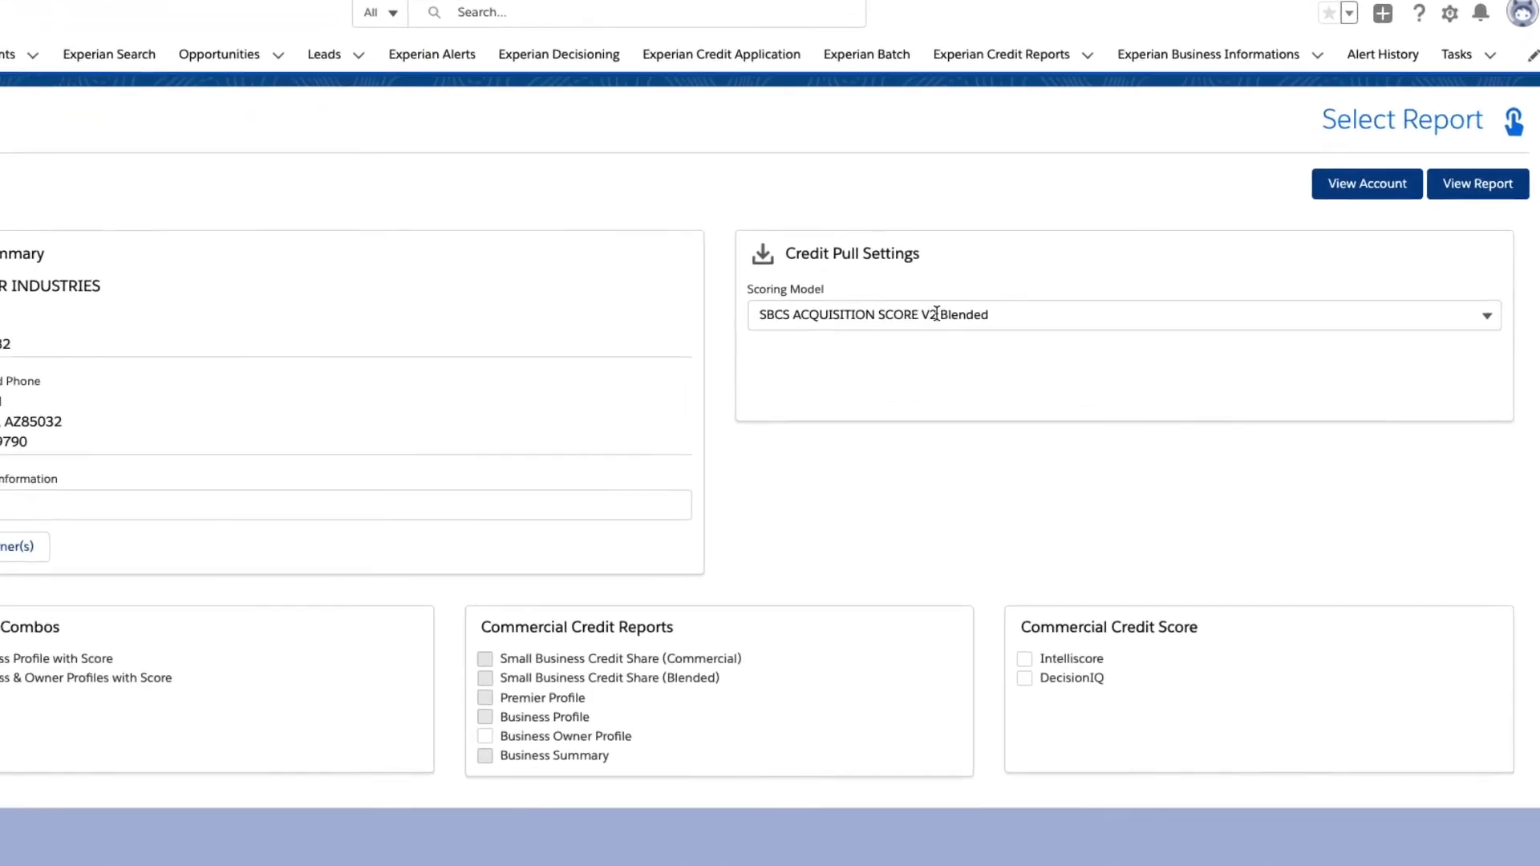
left_click(1013, 335)
left_click(866, 351)
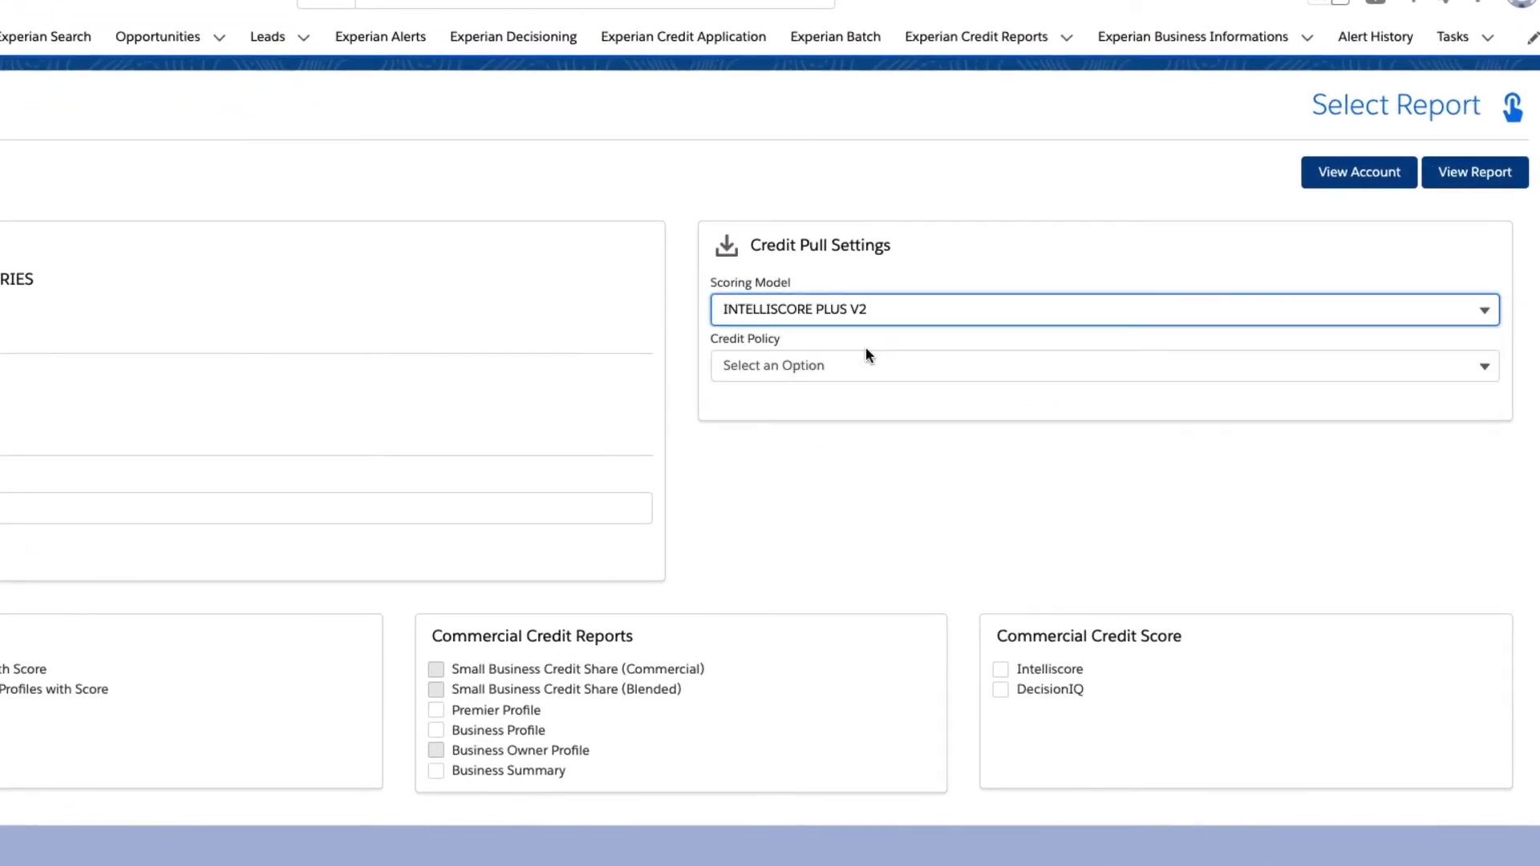
left_click(832, 373)
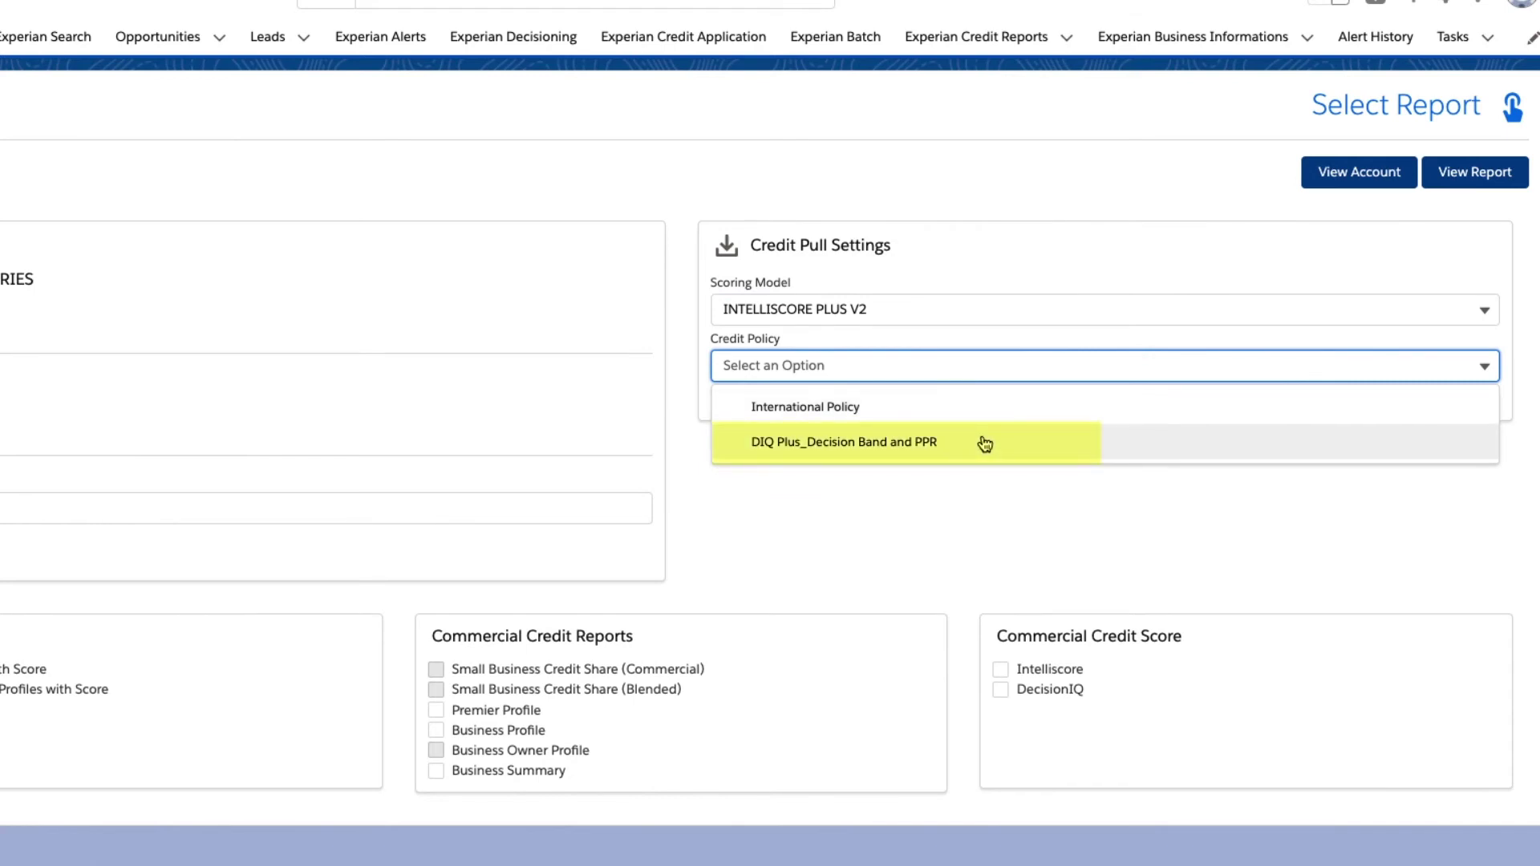
left_click(927, 455)
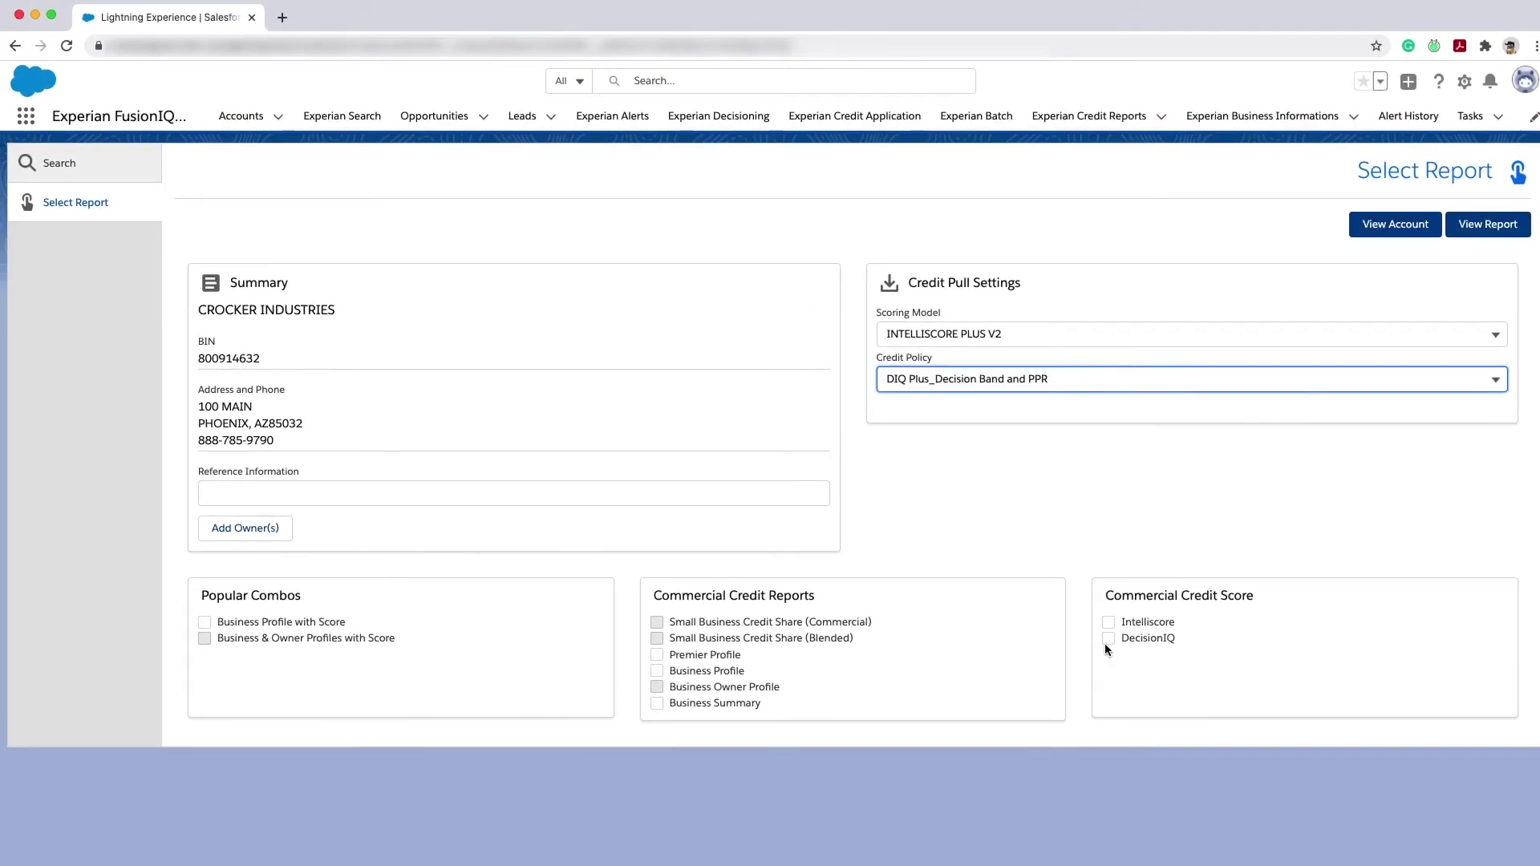
left_click(1107, 640)
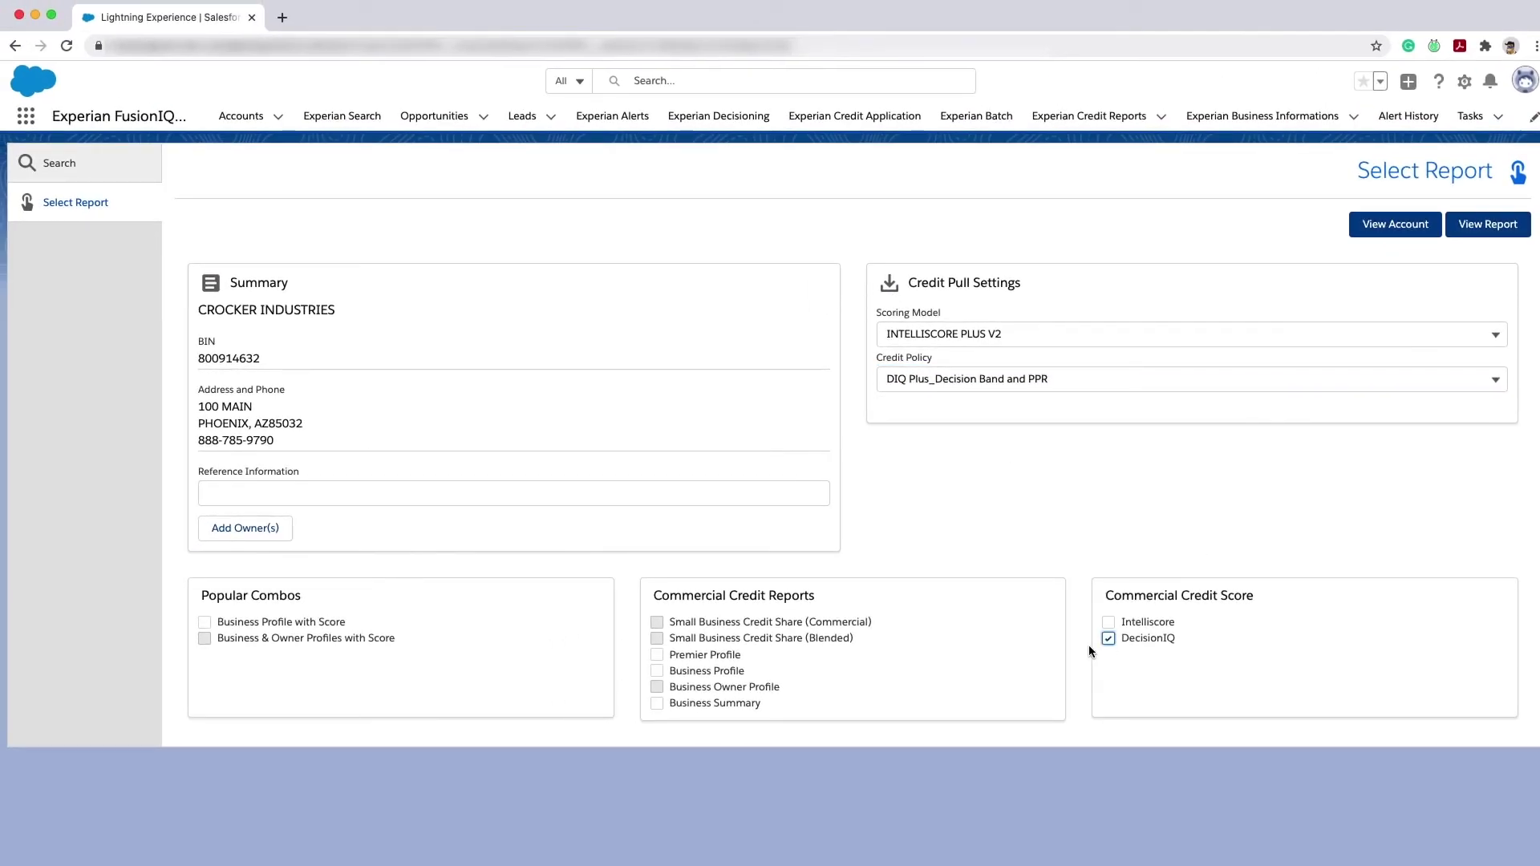
left_click(1477, 228)
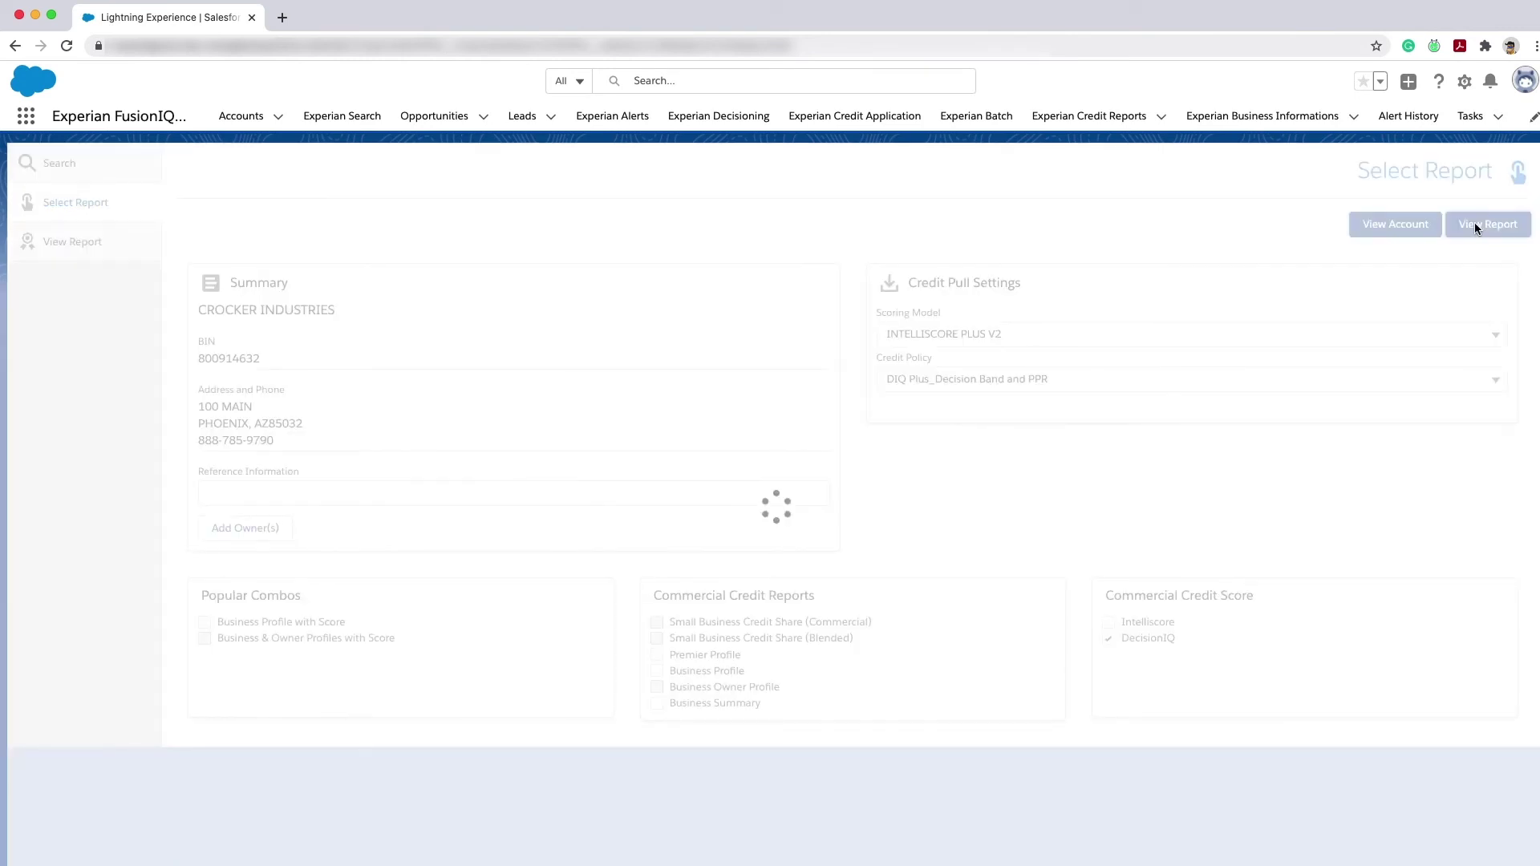